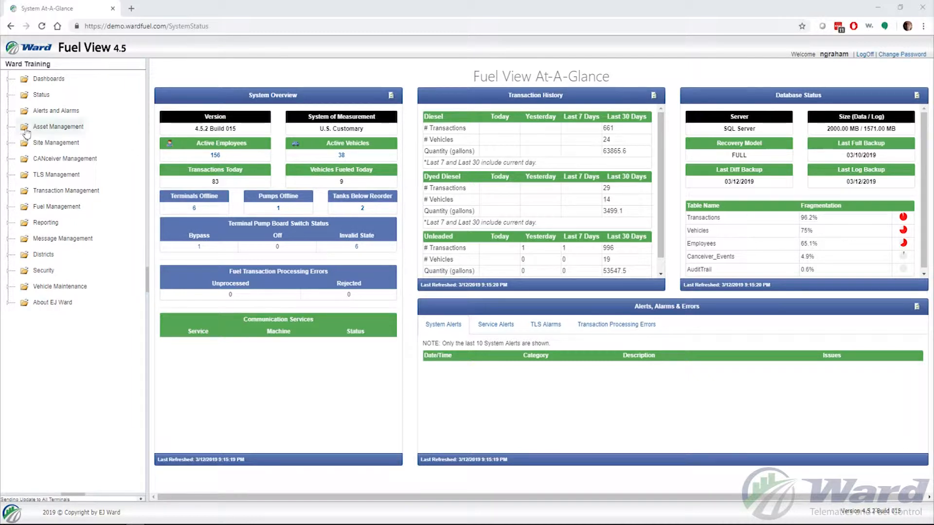
Step: Open Asset Management > Vehicles and start adding a new vehicle record
click(9, 127)
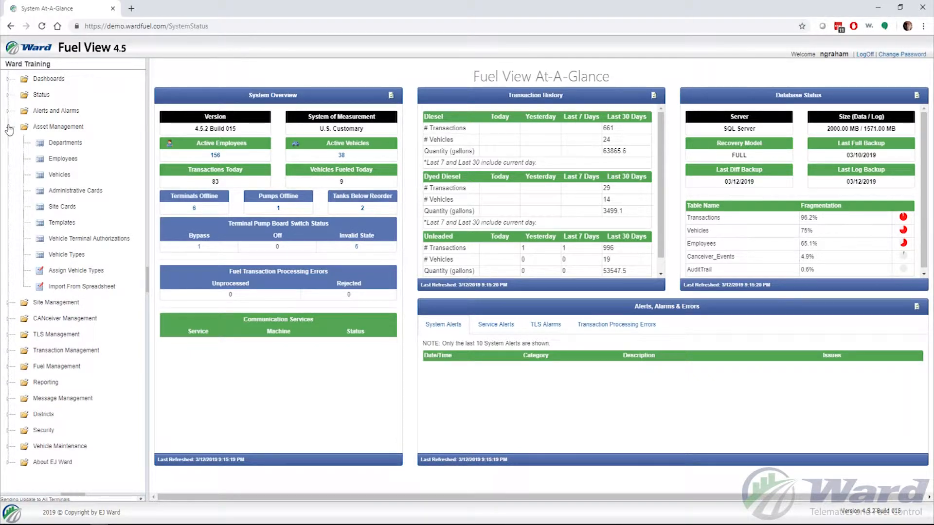
click(60, 178)
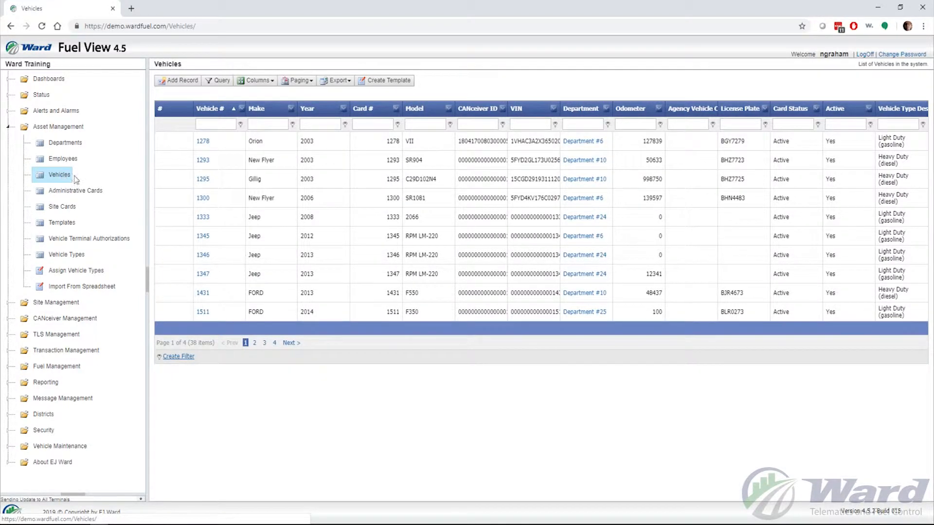
click(166, 83)
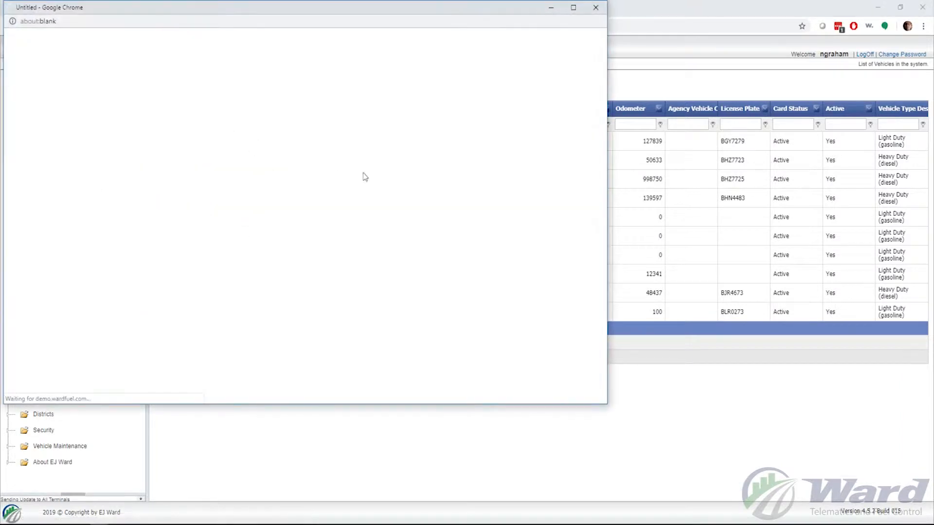
Step: Centre the new-vehicle window and place the cursor in the Vehicle Number field
drag(298, 13, 494, 27)
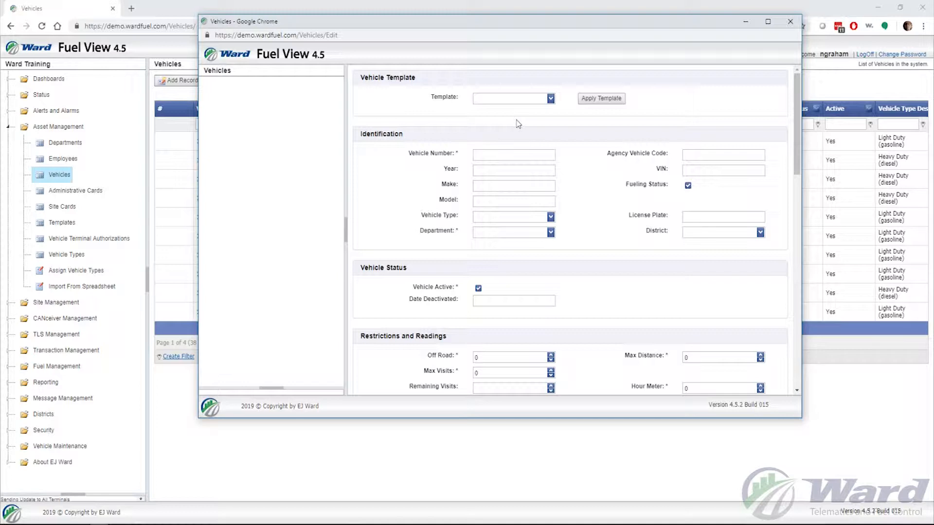
click(499, 155)
mouse_move(492, 154)
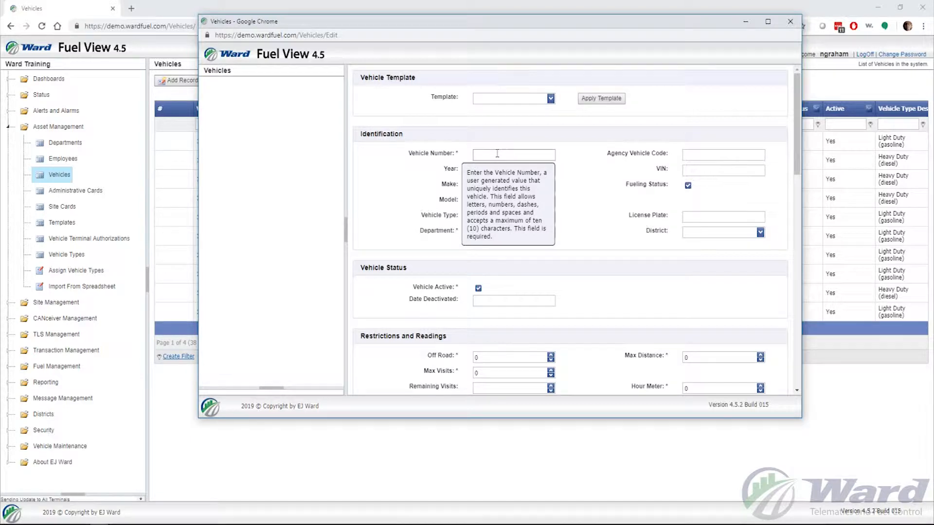
mouse_move(715, 153)
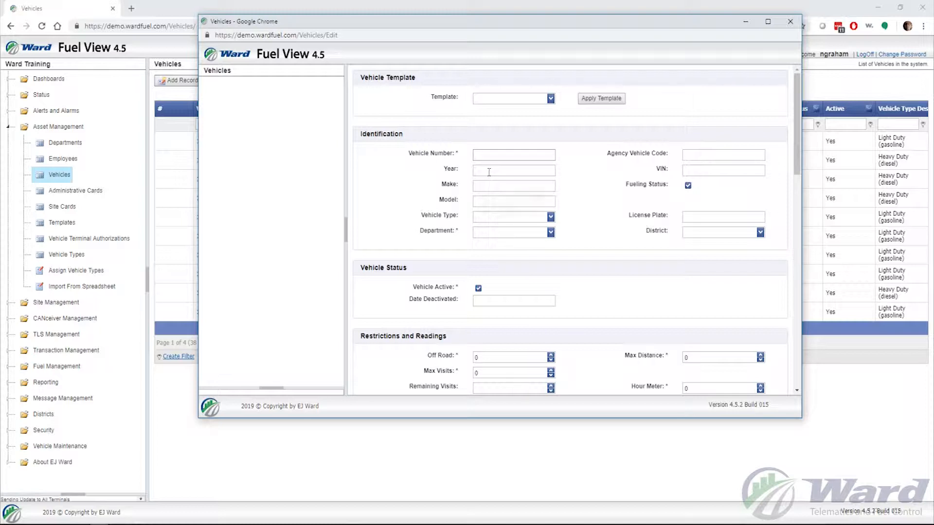
Step: Enter vehicle number Ngraham1, agency code 'Nicks Vehicle', year 2018, make Ford, model F-150
mouse_move(703, 173)
mouse_move(497, 185)
text(Ngraham1)
click(688, 155)
text(Nicks Vehicle)
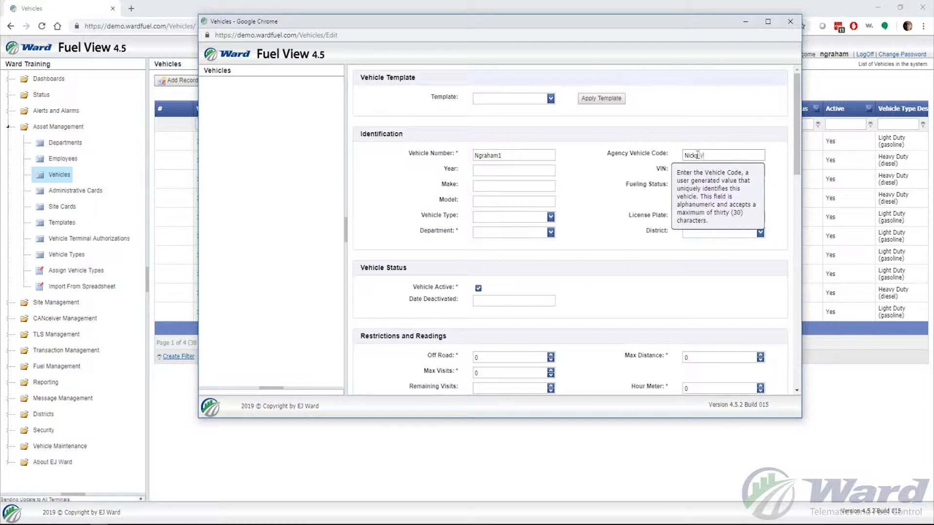
click(521, 169)
text(2018)
key(Tab)
text(Ford)
key(Tab)
text(F-150)
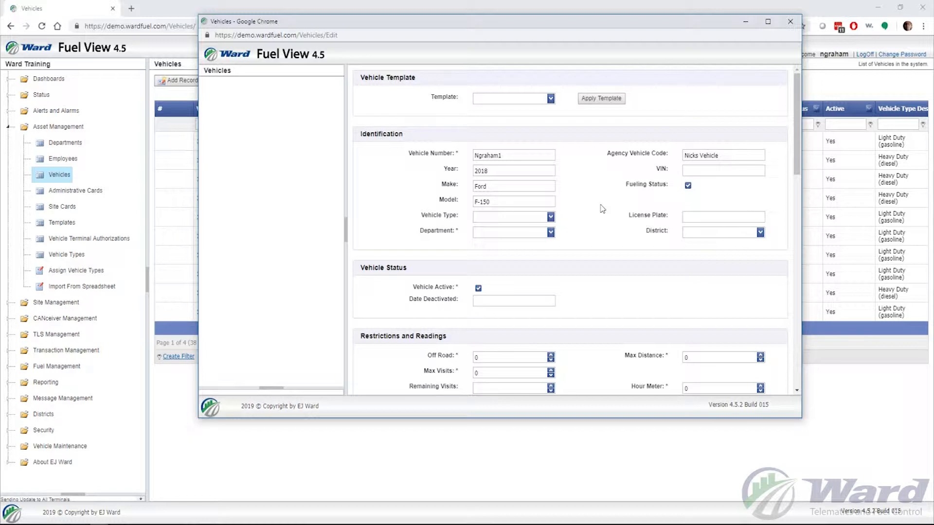
Step: Set Vehicle Type to Light Duty (gasoline), Department to Training and District to TR
click(550, 217)
scroll(528, 254, down, 2)
scroll(528, 257, down, 2)
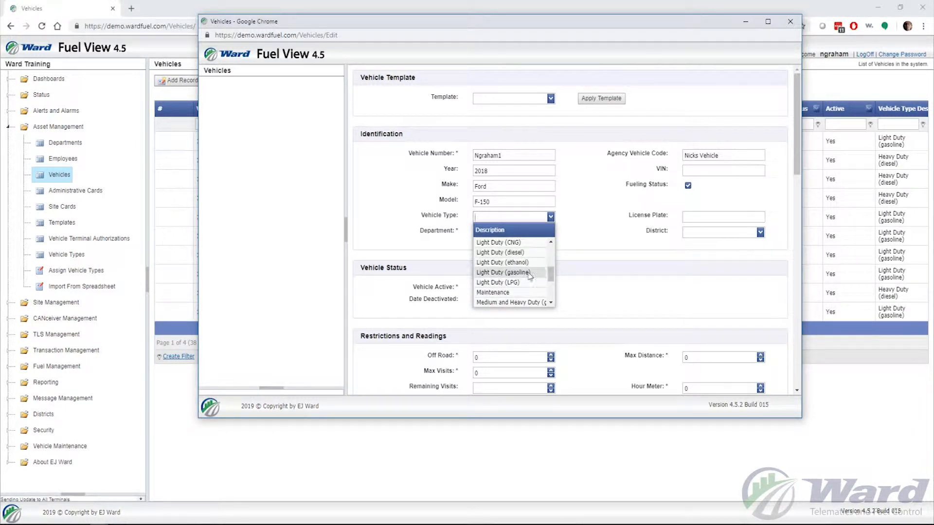
click(529, 274)
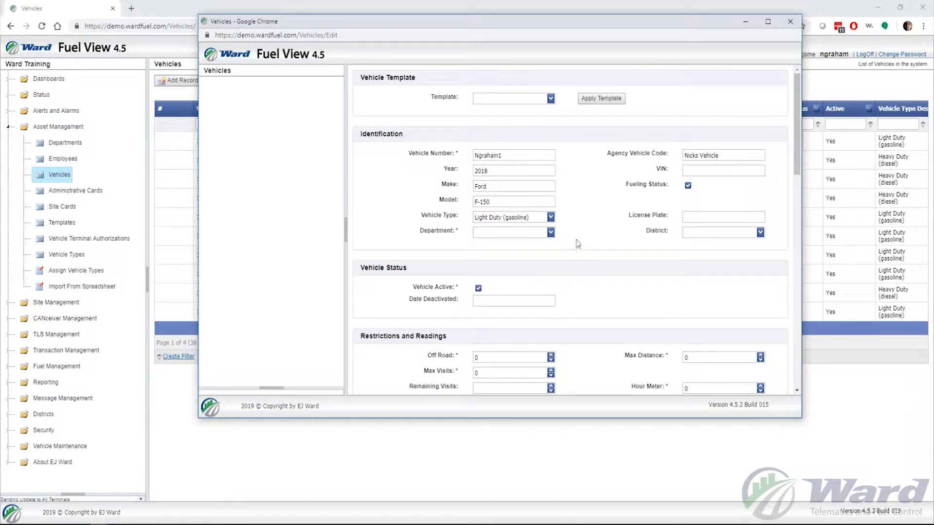
click(551, 233)
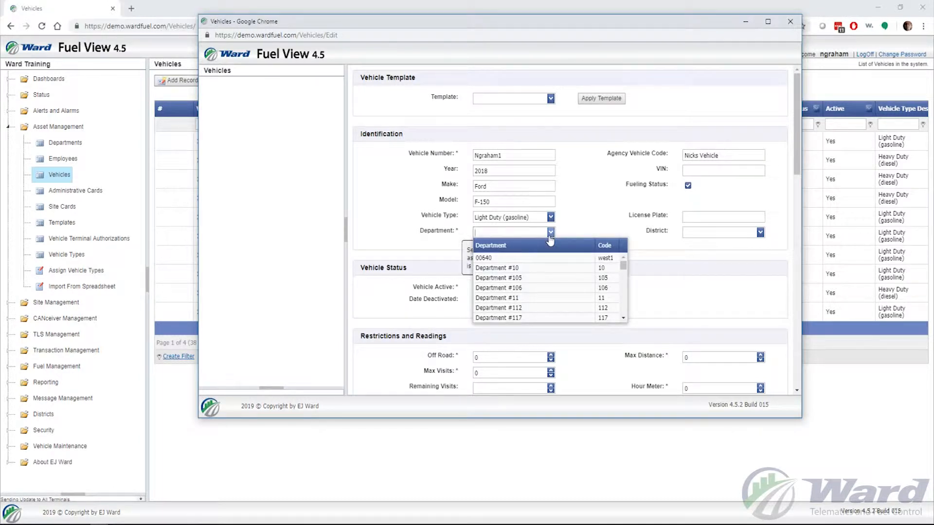
text(training)
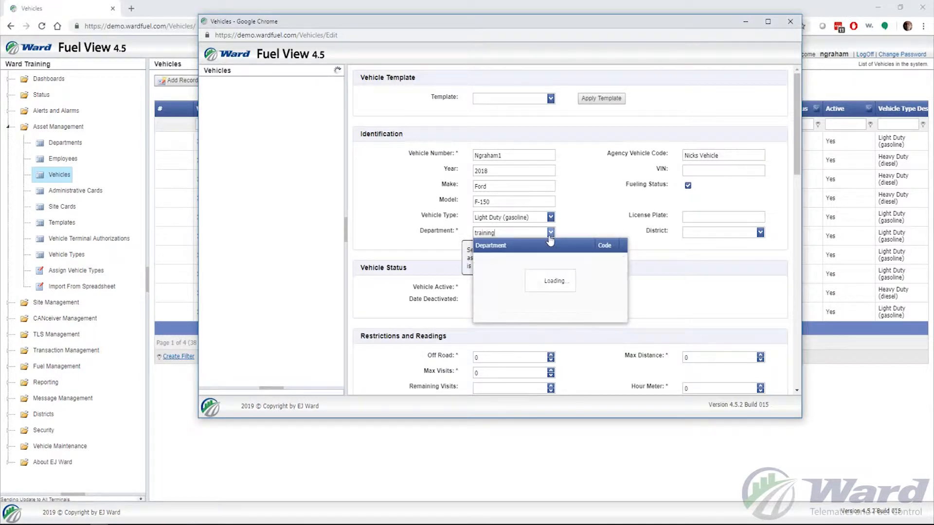
click(537, 259)
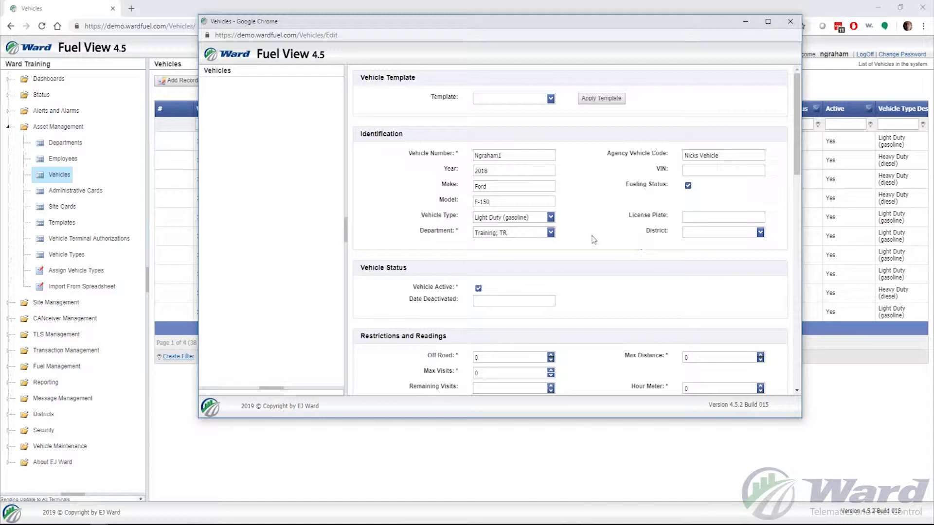
click(760, 232)
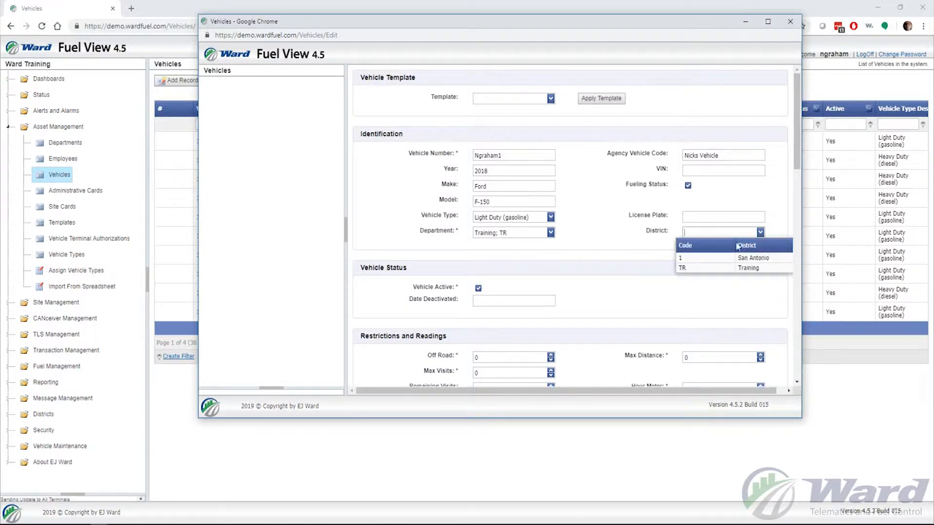
click(730, 268)
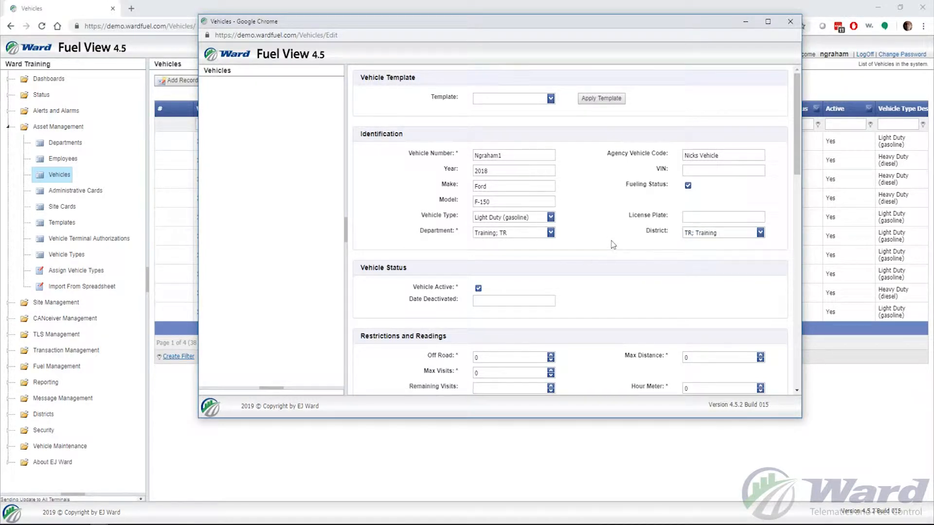
Step: Scroll the vehicle form down to the Restrictions and Readings section
scroll(590, 248, down, 1)
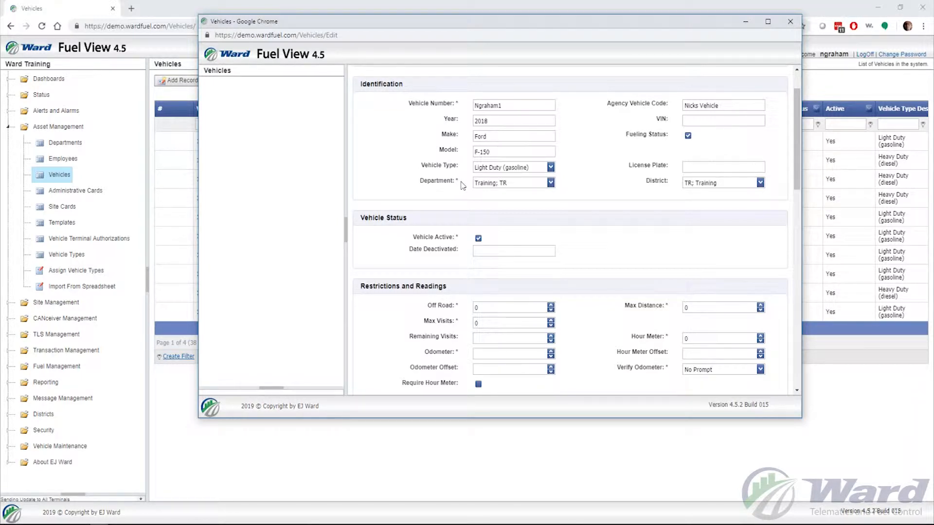
scroll(450, 207, down, 1)
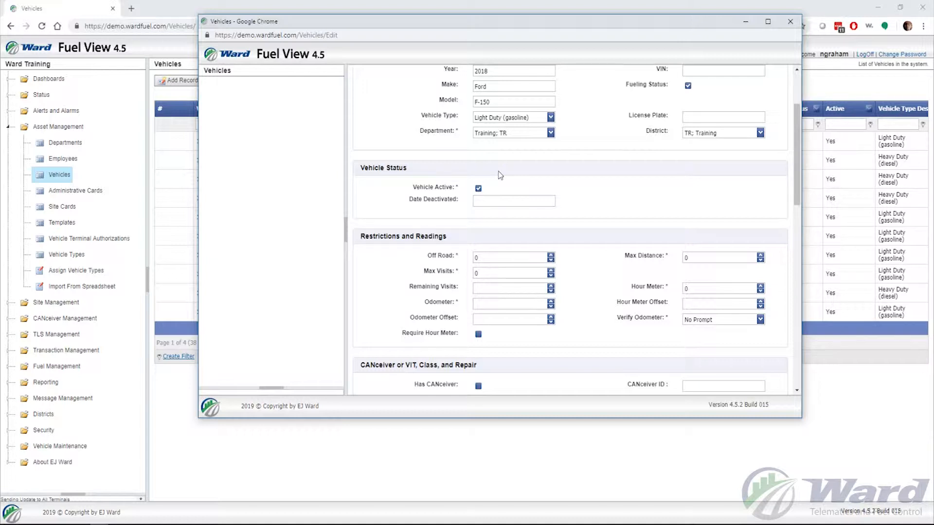
scroll(535, 188, down, 2)
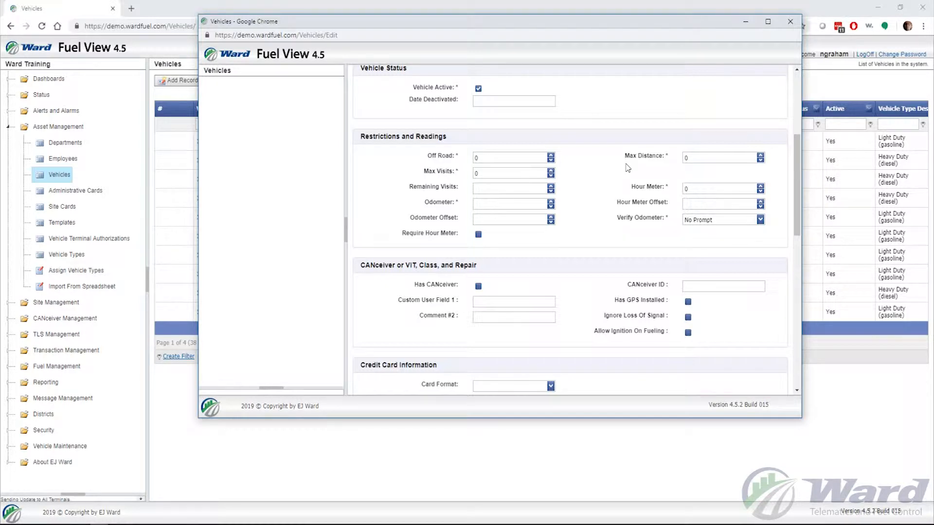
Step: Set Odometer to 0 and Max Distance to 500, leaving Verify Odometer on No Prompt
click(761, 221)
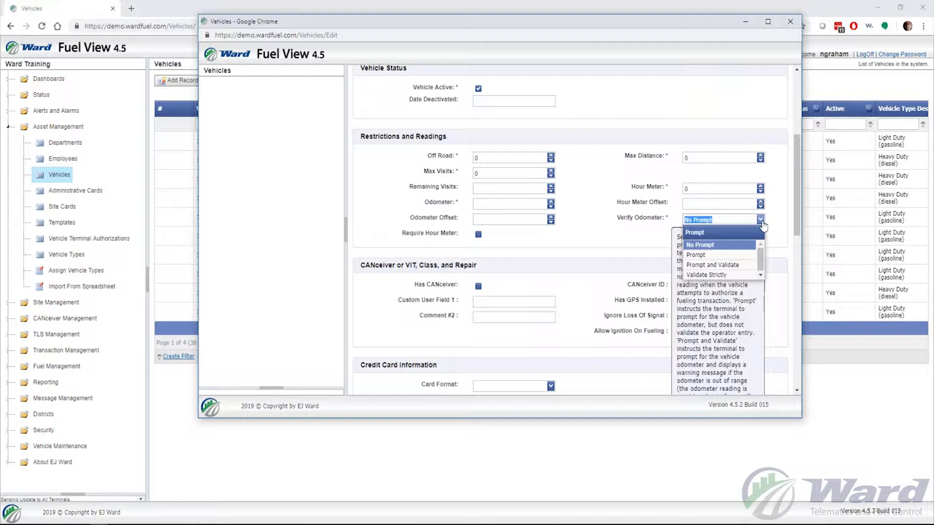
click(609, 168)
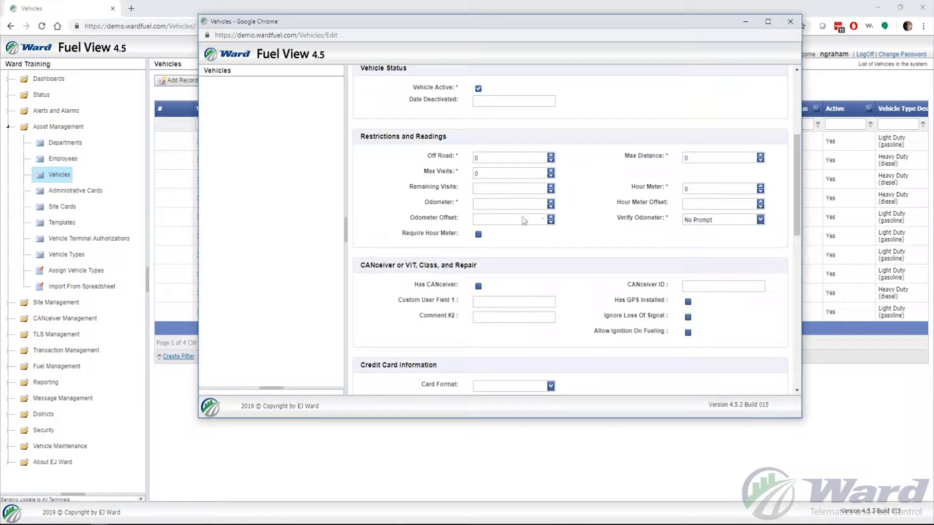
click(501, 205)
text(0)
click(704, 157)
text(500)
click(618, 184)
mouse_move(514, 208)
mouse_move(760, 226)
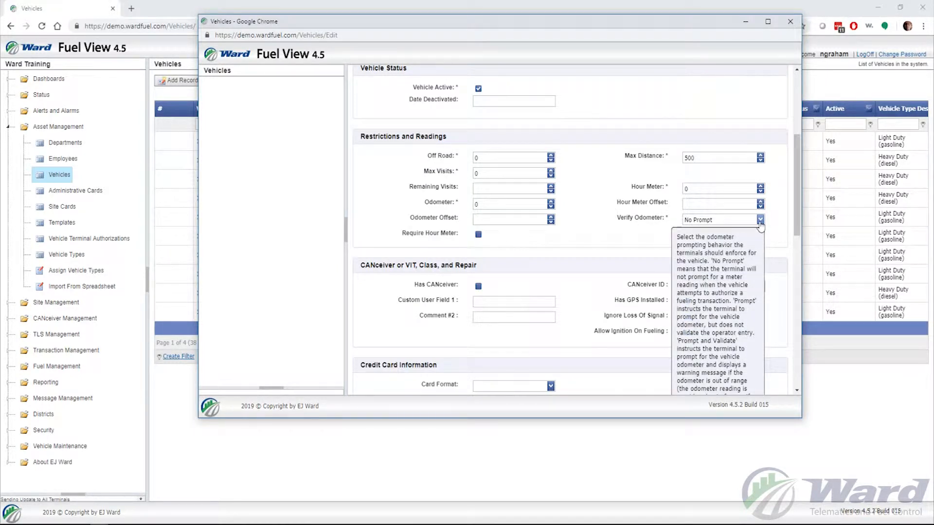
Step: Change Verify Odometer from No Prompt to Prompt and Validate
click(760, 219)
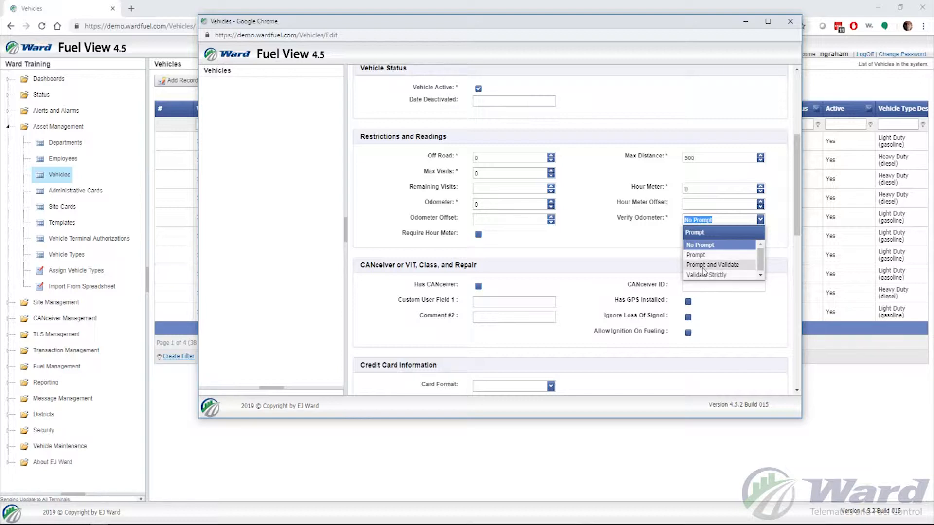
click(703, 266)
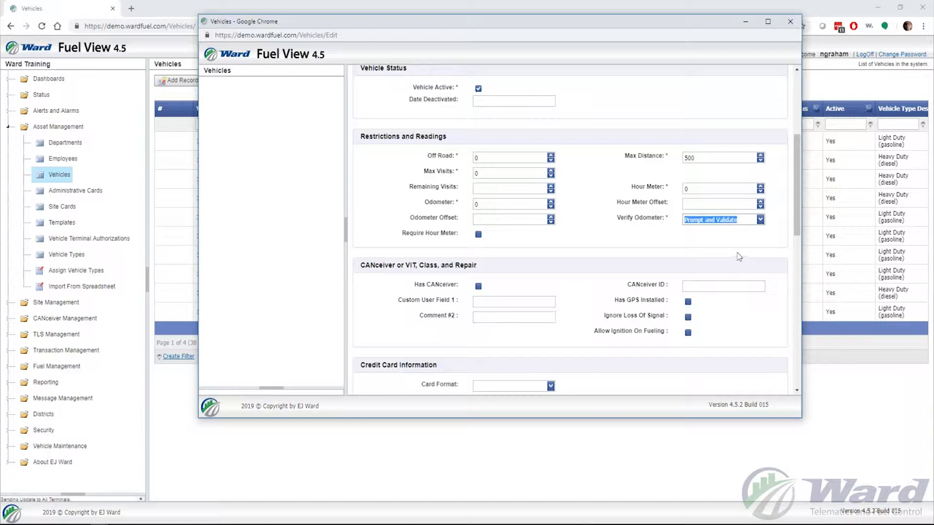
click(760, 220)
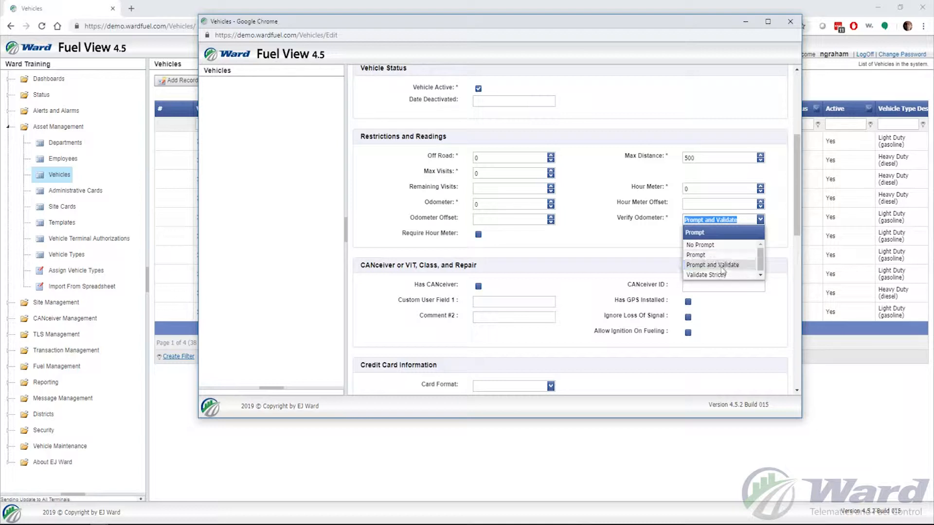
click(759, 220)
click(656, 242)
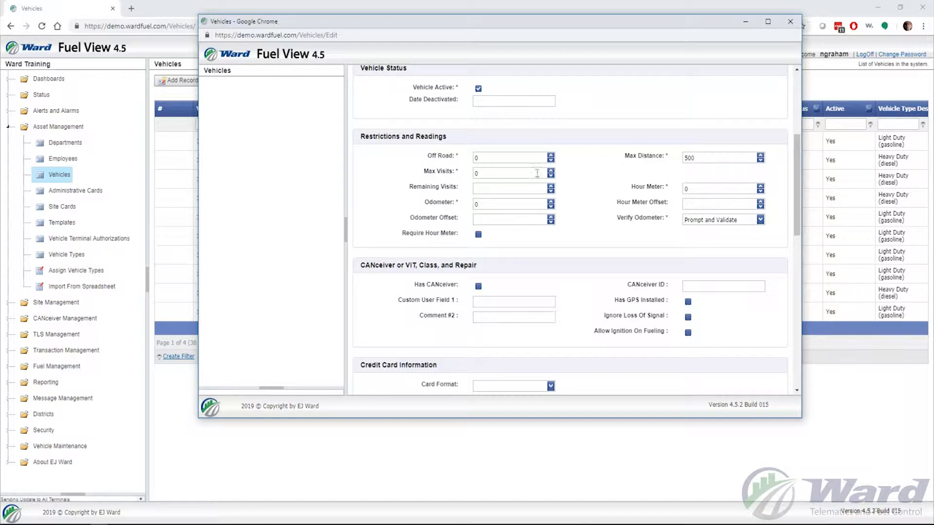
mouse_move(512, 175)
Step: Re-enter the Max Distance restriction as 500
click(509, 157)
click(708, 158)
text(0)
click(617, 176)
mouse_move(754, 222)
click(696, 157)
text(500)
click(528, 193)
Step: Replace the Max Visits value 0 with 5
click(503, 174)
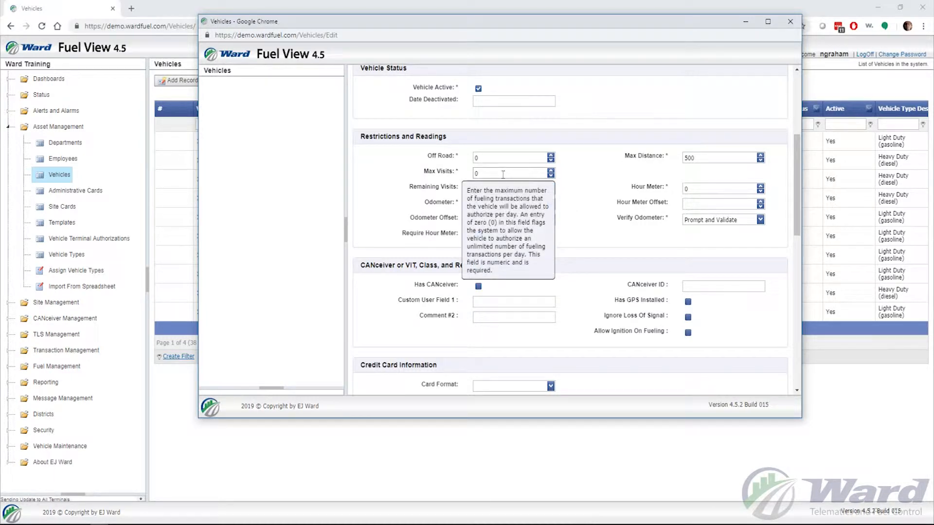
drag(503, 174, 421, 172)
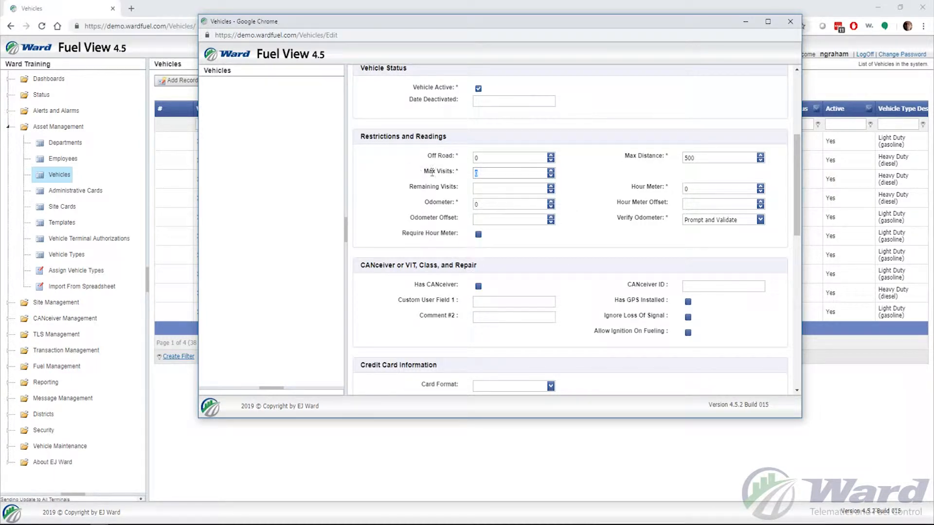
text(5)
Step: Replace the Odometer reading 0 with 1258
double_click(517, 203)
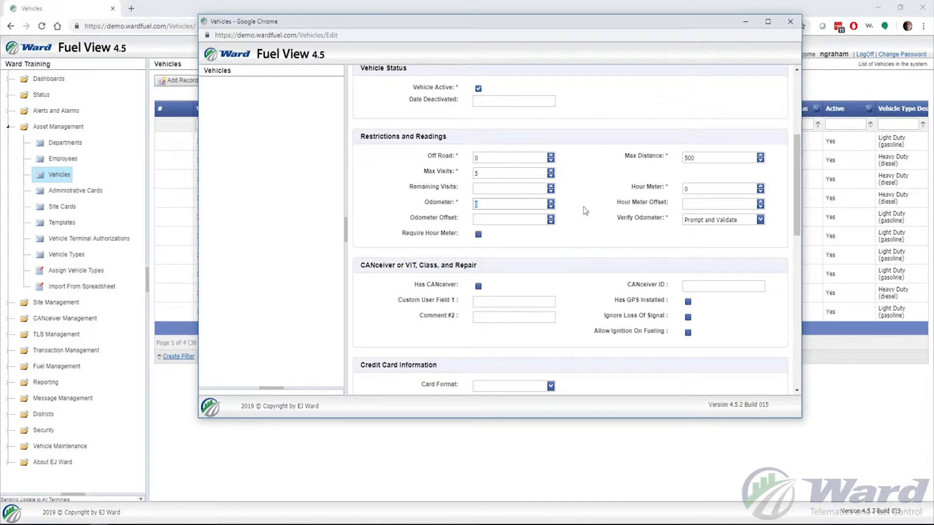
text(1258)
mouse_move(480, 236)
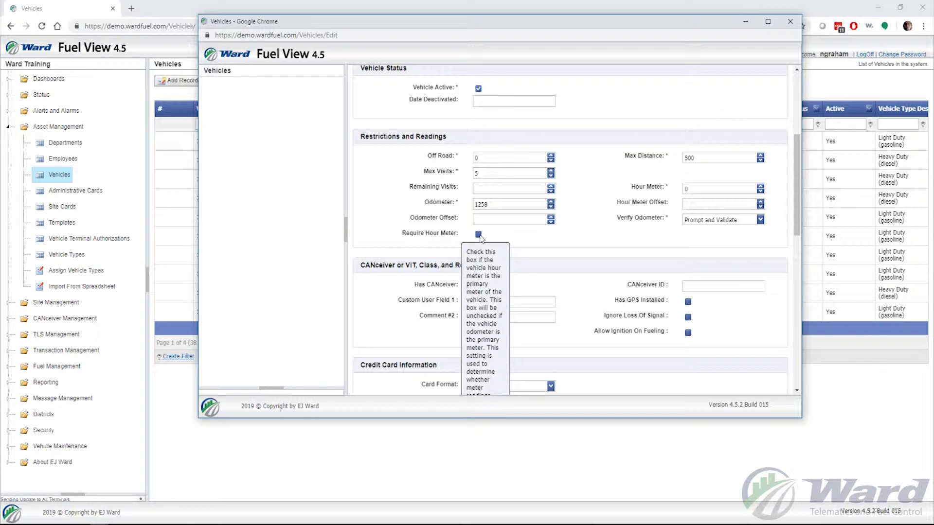
click(479, 236)
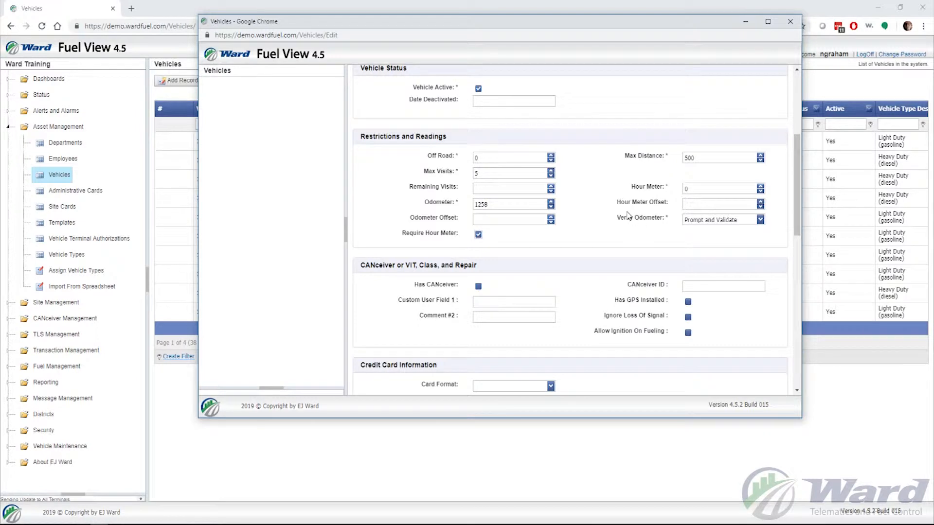
click(478, 234)
Step: Tick Has CANceiver and place the cursor in the CANceiver ID field
scroll(551, 244, down, 2)
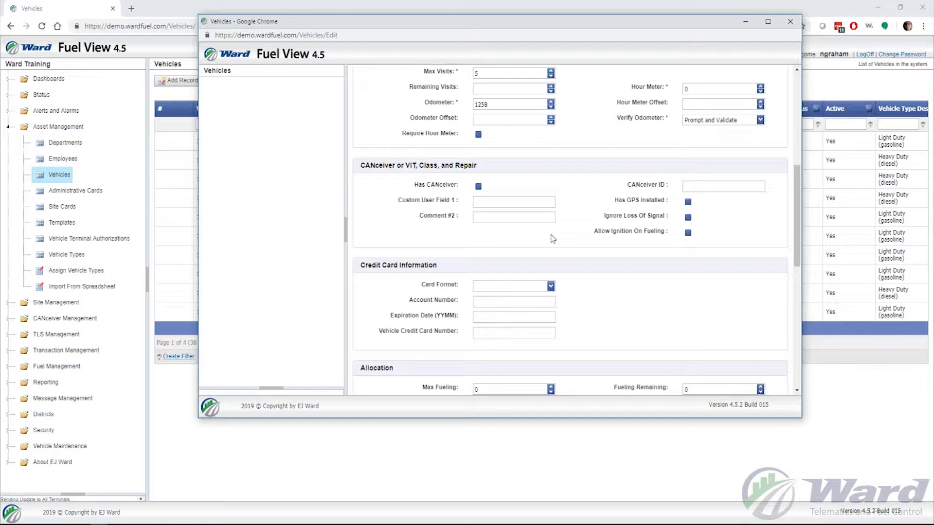
click(479, 187)
click(707, 187)
scroll(598, 197, up, 6)
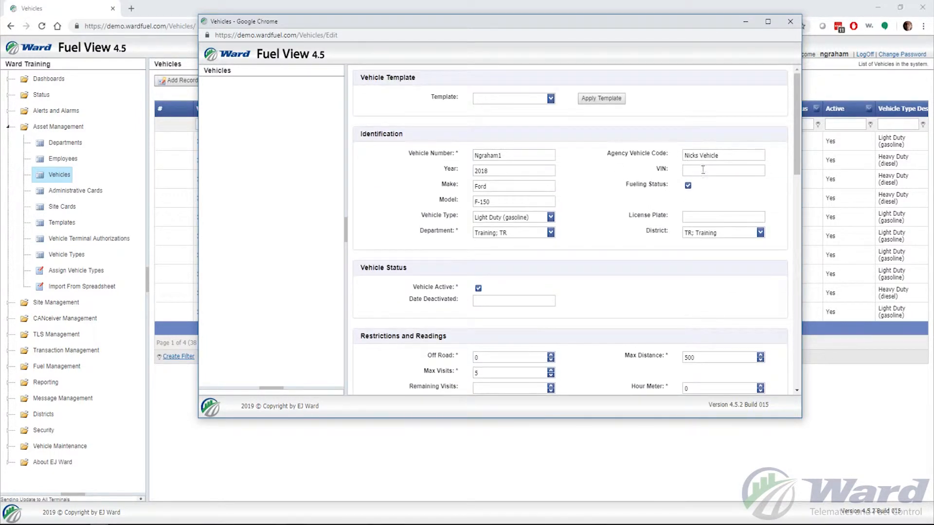
mouse_move(703, 169)
scroll(614, 187, down, 6)
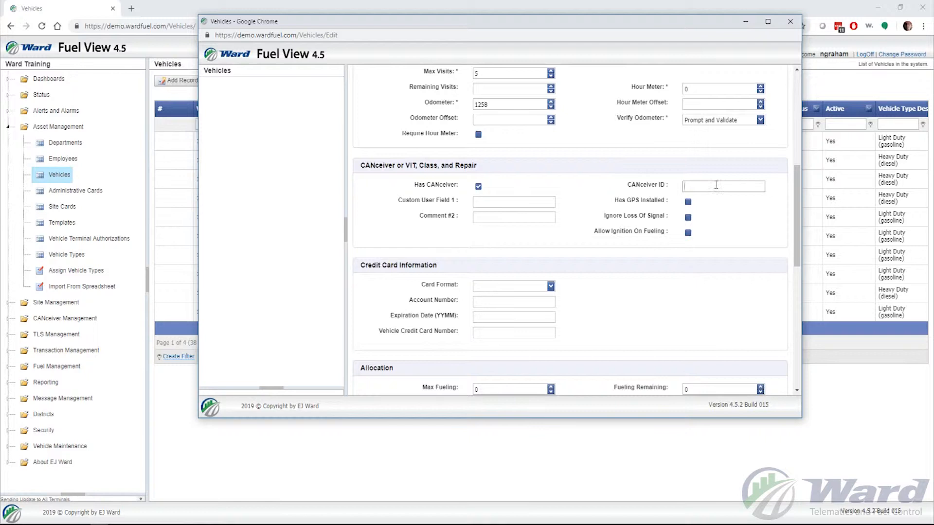
Step: Tick the Has GPS Installed checkbox alongside Has CANceiver
click(734, 187)
mouse_move(690, 204)
click(687, 202)
mouse_move(694, 221)
mouse_move(689, 238)
scroll(573, 214, down, 2)
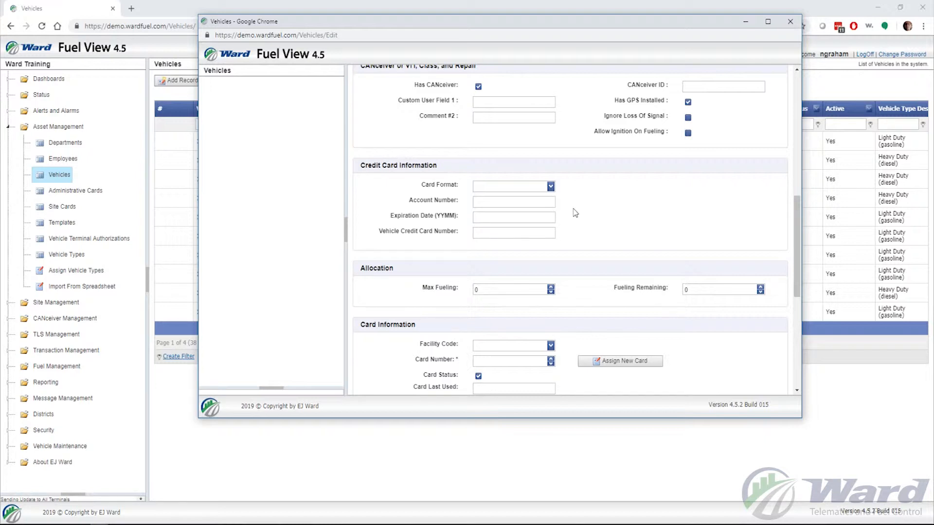
click(550, 188)
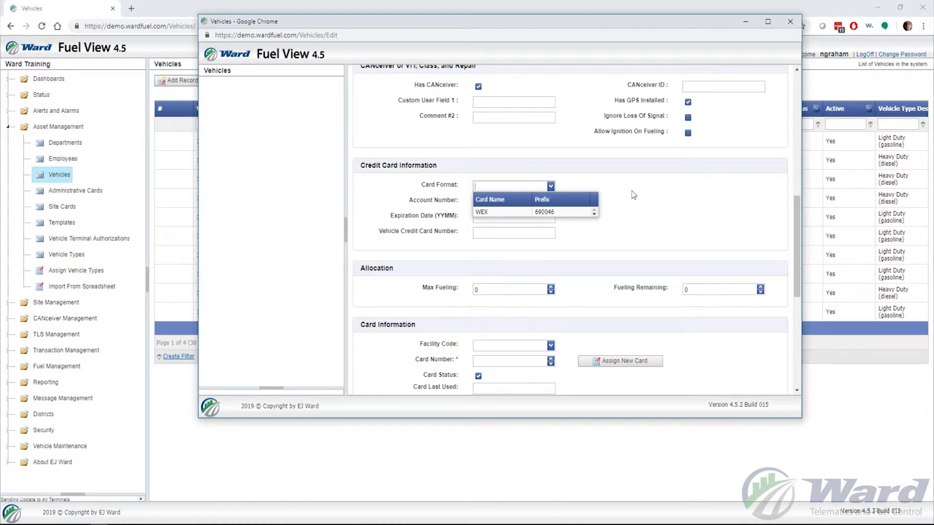
click(654, 200)
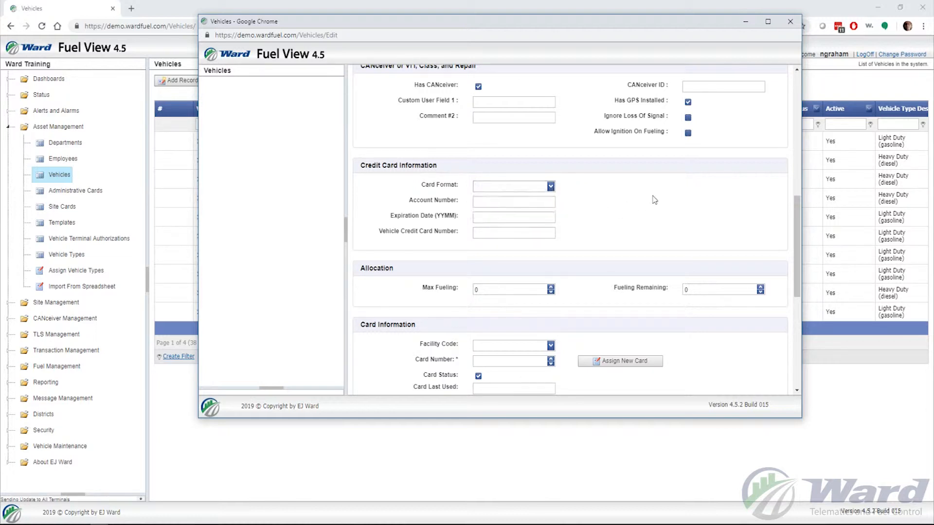
click(496, 203)
click(506, 233)
scroll(615, 228, down, 1)
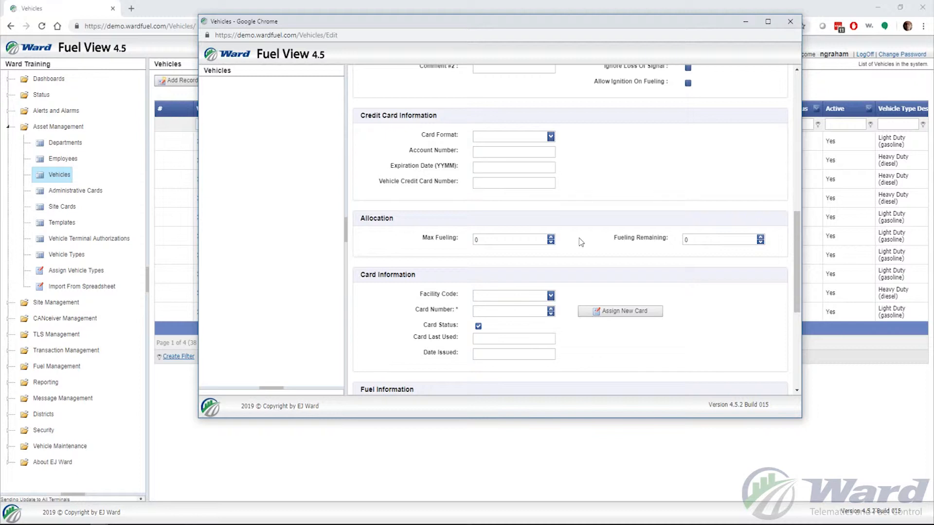
scroll(579, 239, up, 4)
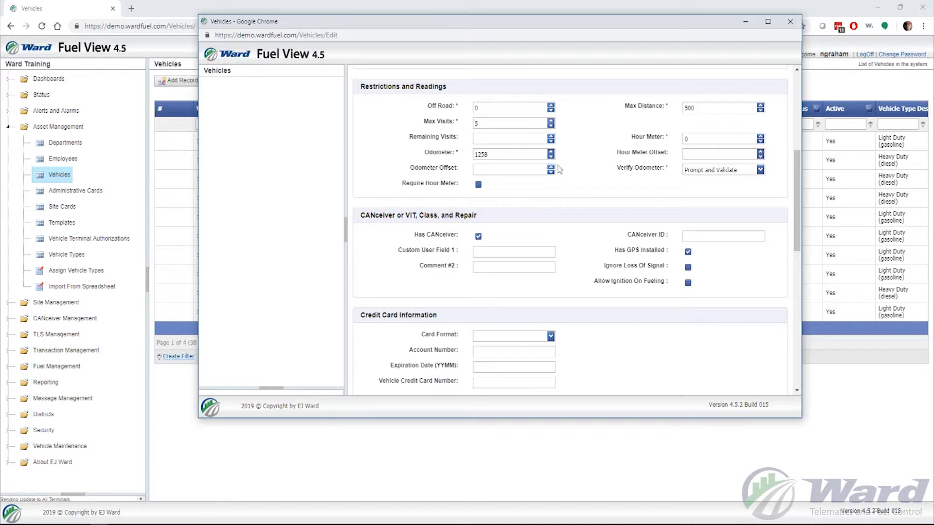
scroll(559, 209, down, 3)
scroll(563, 215, down, 2)
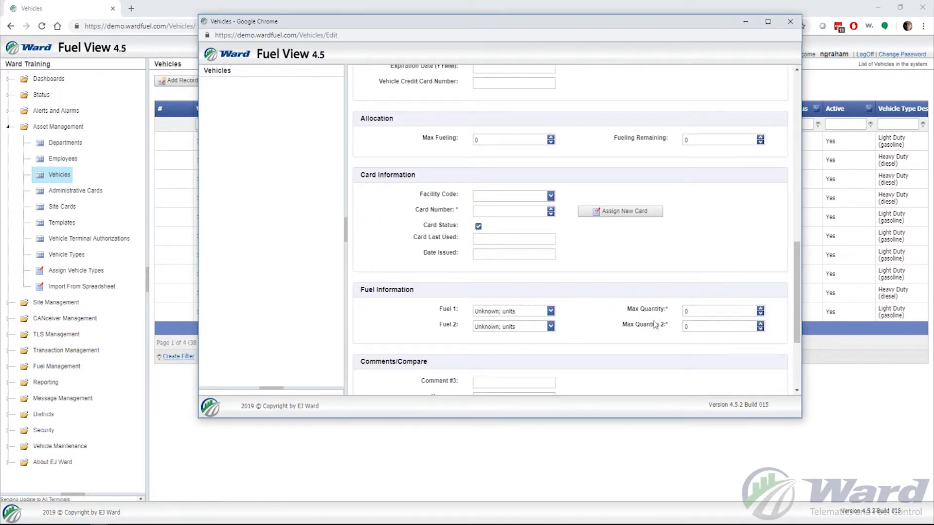
scroll(565, 285, up, 3)
scroll(561, 299, down, 1)
click(494, 239)
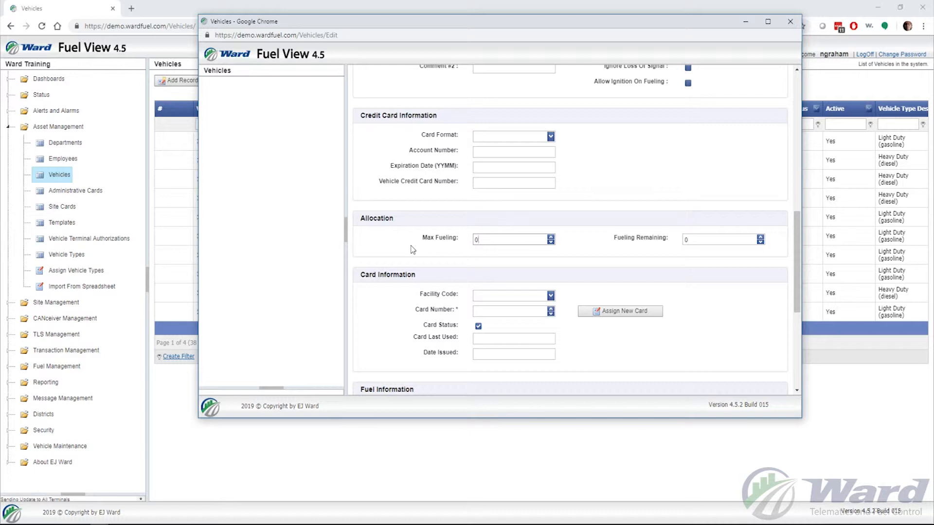
double_click(477, 239)
Step: Leave Max Fueling at 0 and give the vehicle No Facility Code
click(578, 247)
scroll(573, 256, down, 1)
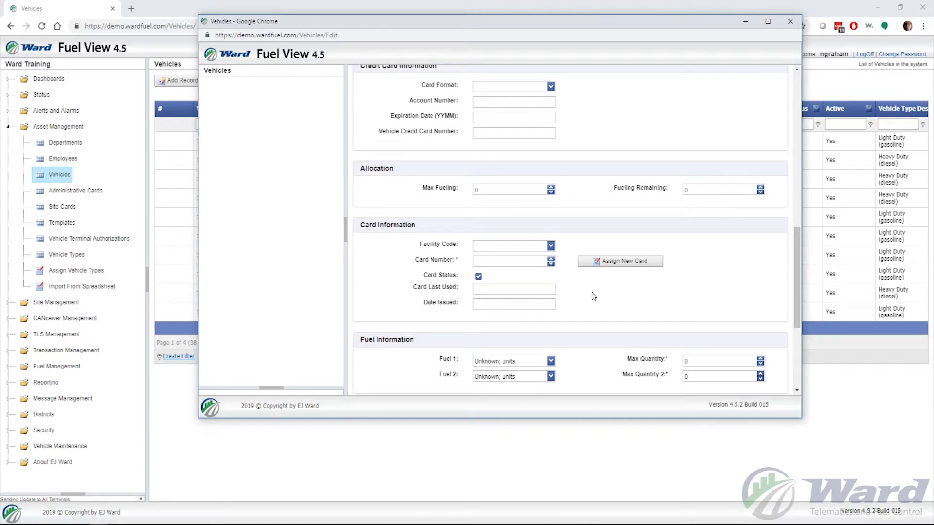
click(550, 247)
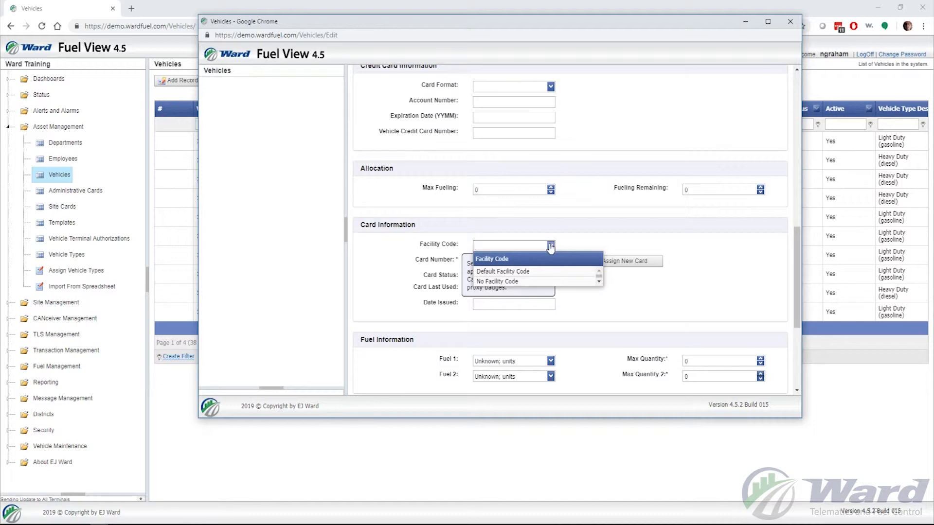
click(528, 284)
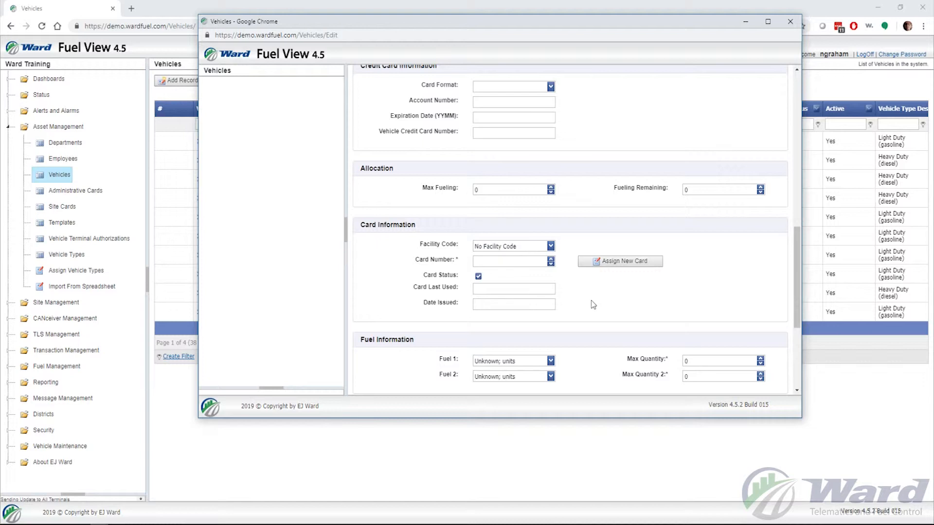
scroll(605, 300, up, 1)
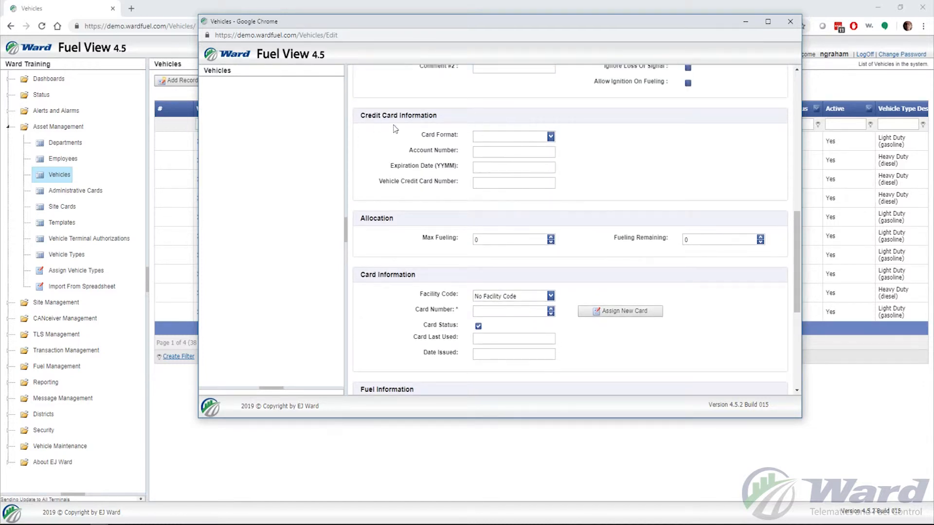
Step: Assign a new card number, leaving Card Status ticked with Date Issued 03/12/2019 09:29 PM
scroll(435, 131, up, 1)
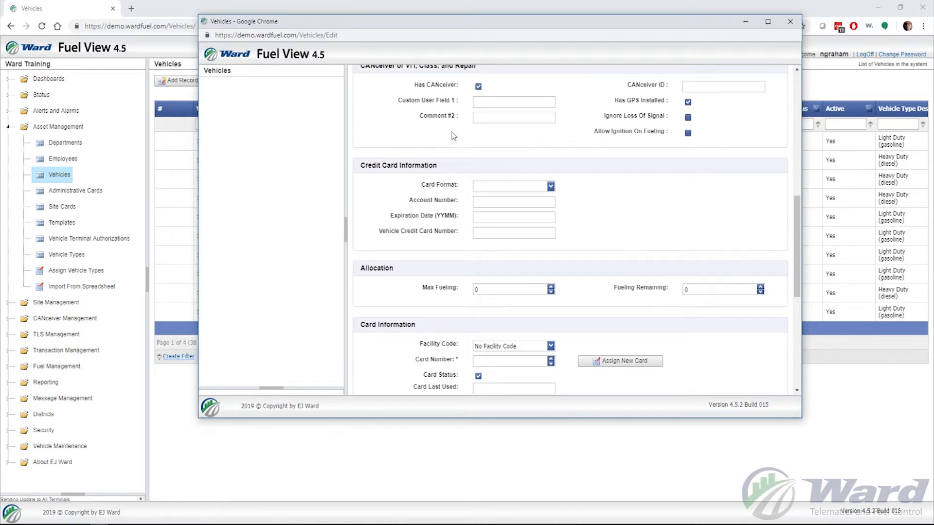
scroll(452, 138, up, 1)
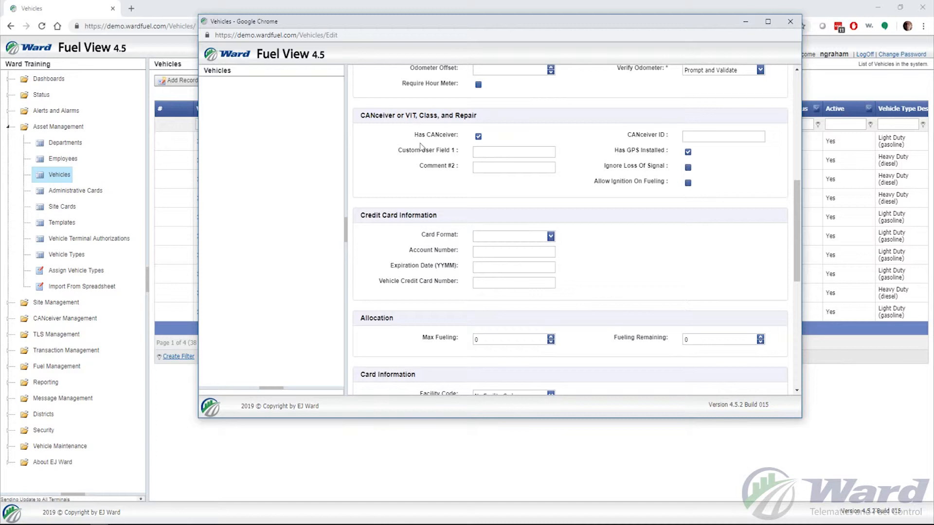
scroll(452, 175, down, 3)
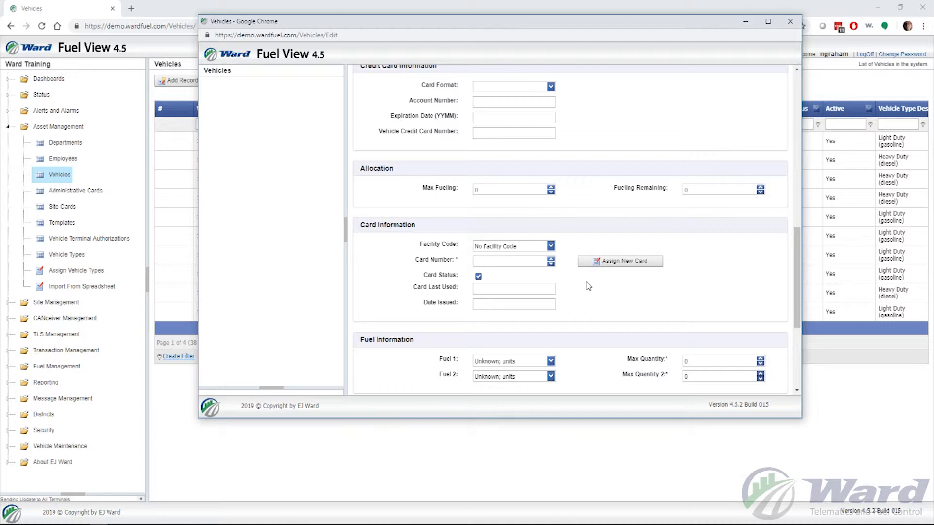
click(607, 261)
mouse_move(481, 281)
scroll(556, 228, up, 2)
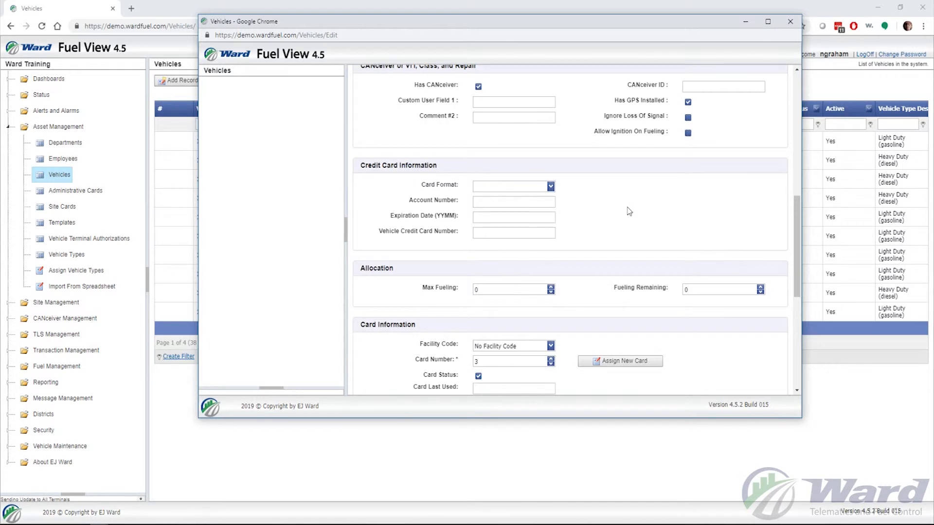
scroll(629, 211, down, 3)
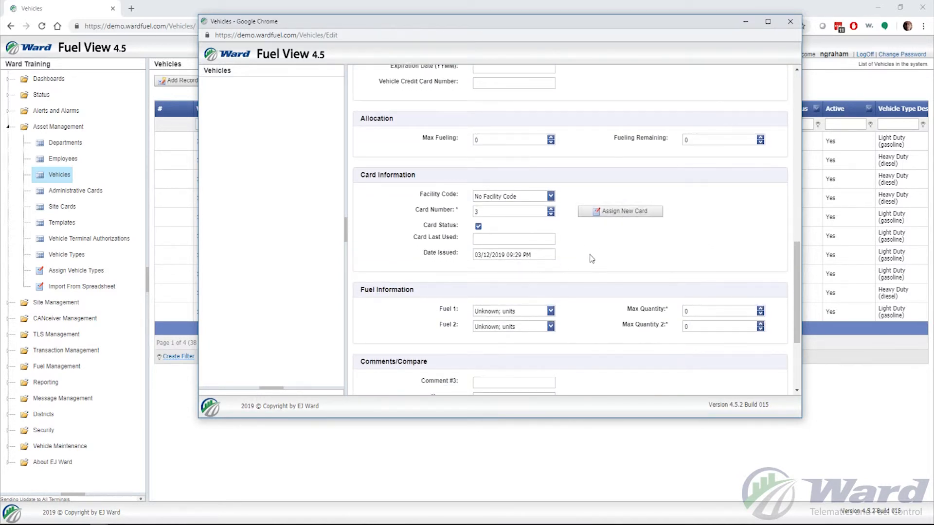
scroll(589, 255, down, 1)
scroll(589, 256, down, 1)
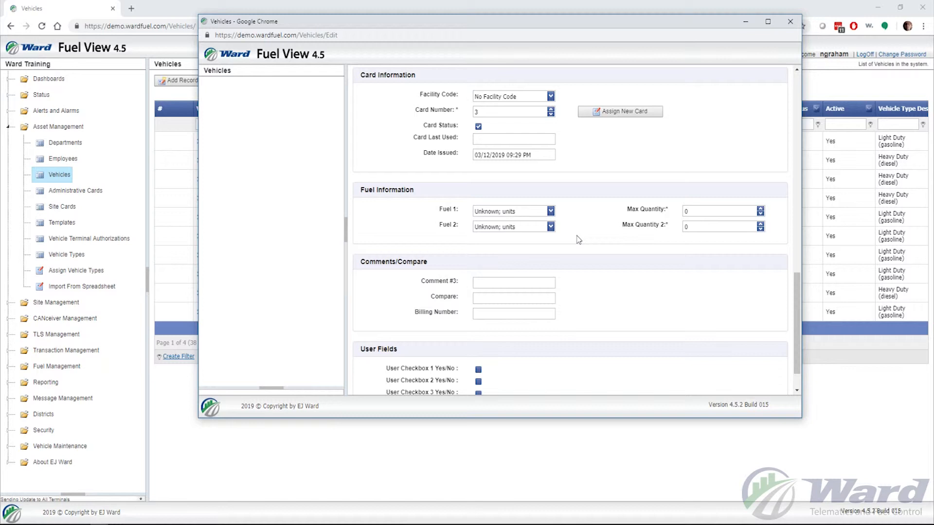
Step: Choose Unleaded; gallons for both Fuel 1 and Fuel 2, and select the 0 in Max Quantity
click(551, 212)
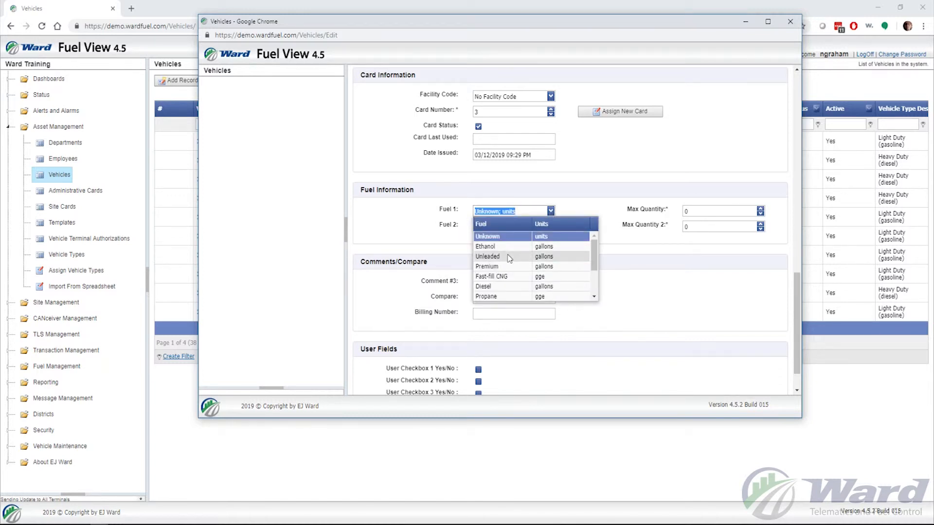
click(511, 256)
click(566, 229)
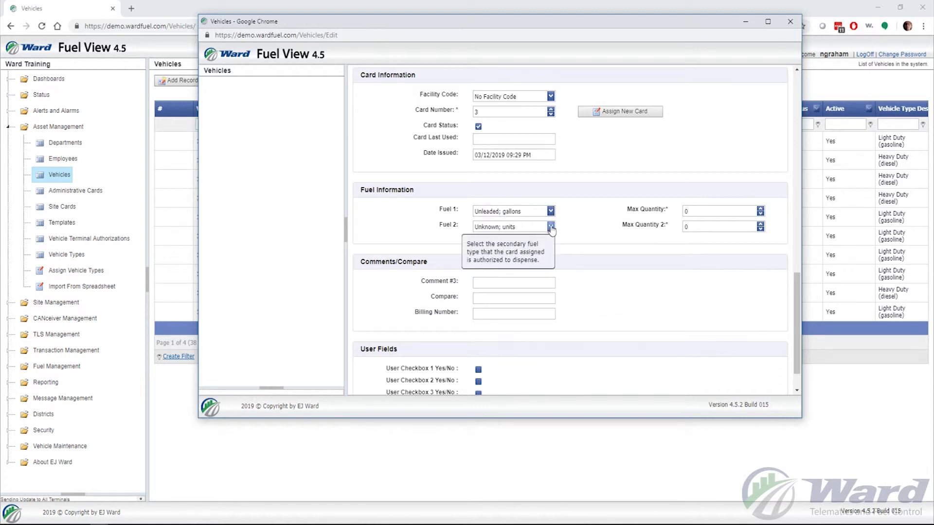
click(551, 229)
click(516, 272)
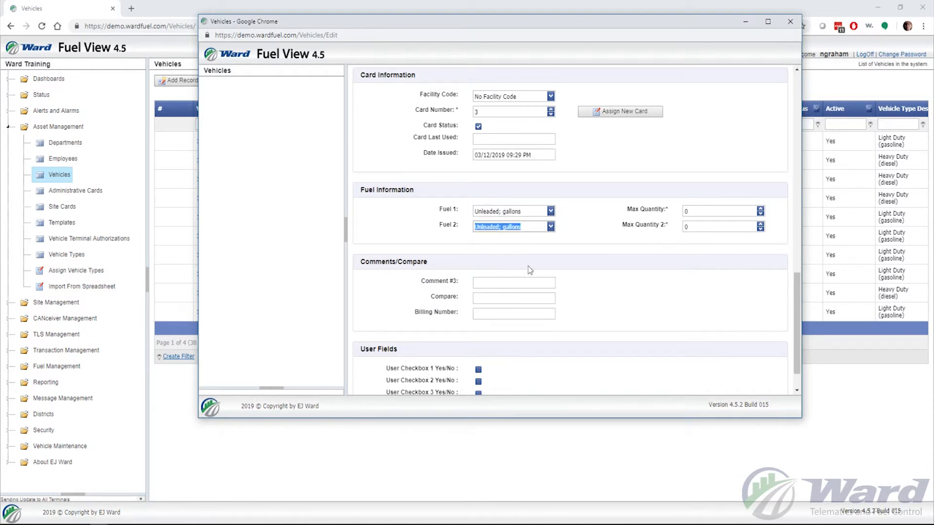
click(703, 212)
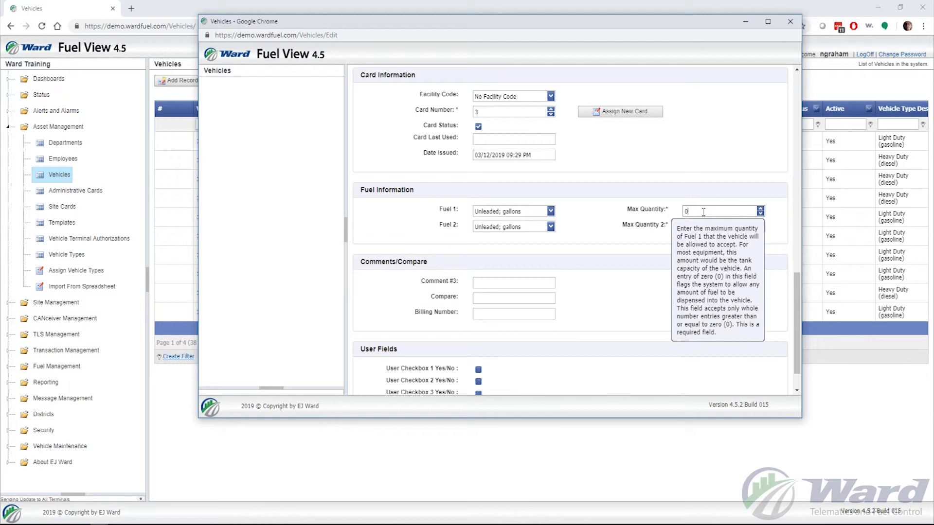
drag(700, 212, 632, 206)
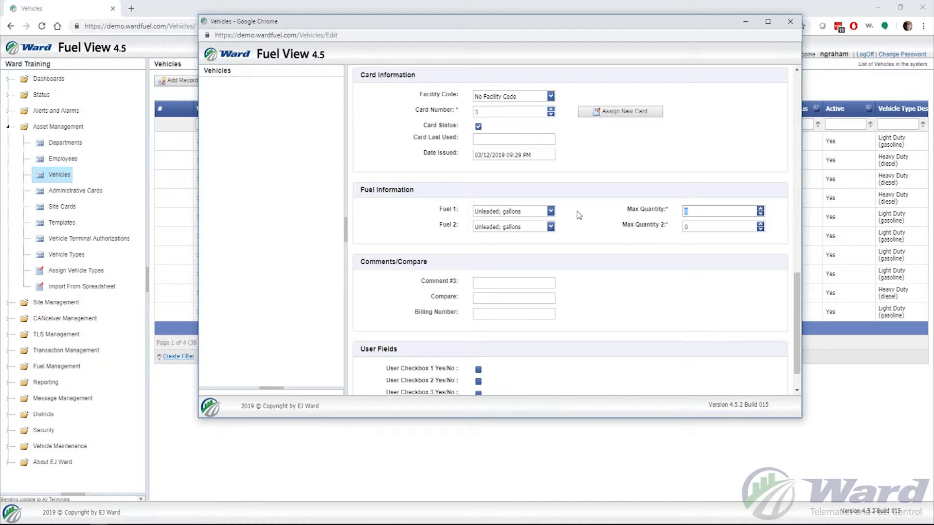
Step: Enter 26 in both Max Quantity and Max Quantity 2, correcting an initial 25
text(25)
click(707, 228)
drag(699, 211, 675, 213)
text(26)
key(Tab)
text(26)
scroll(626, 250, down, 1)
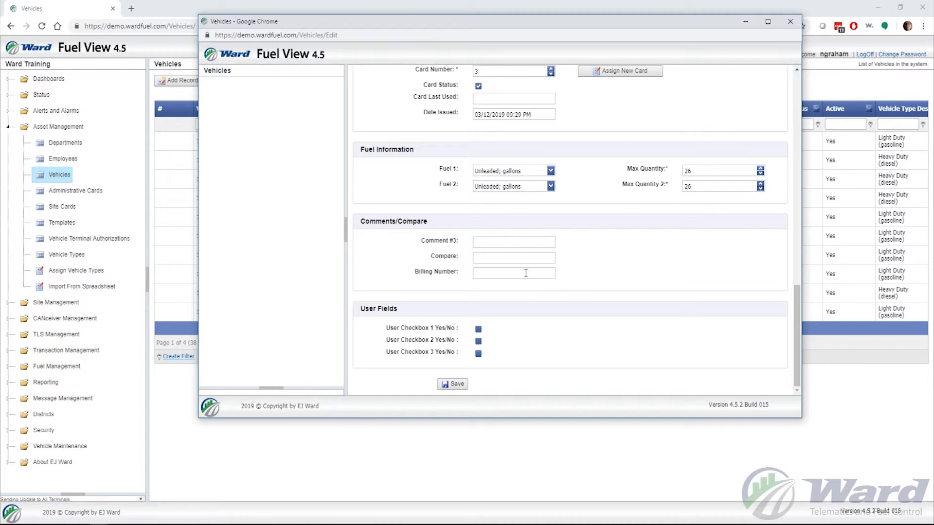
mouse_move(526, 273)
click(457, 385)
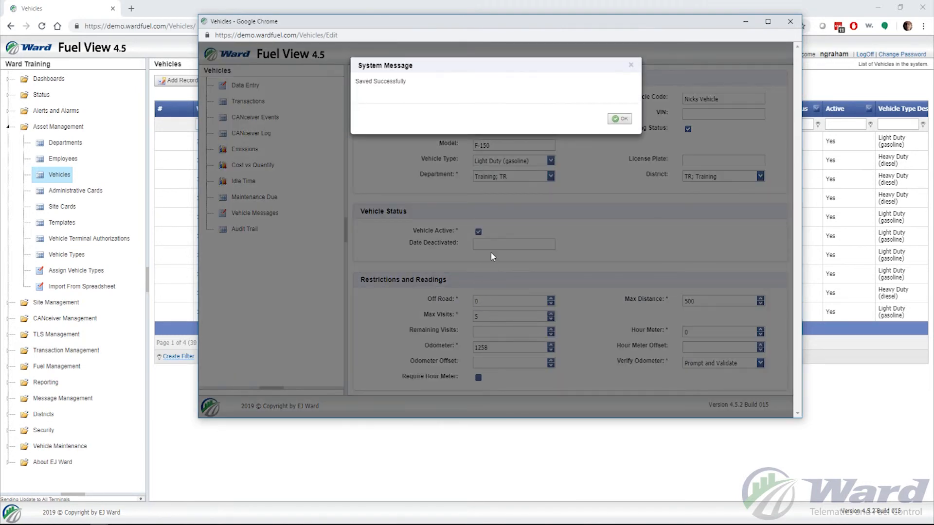
click(619, 119)
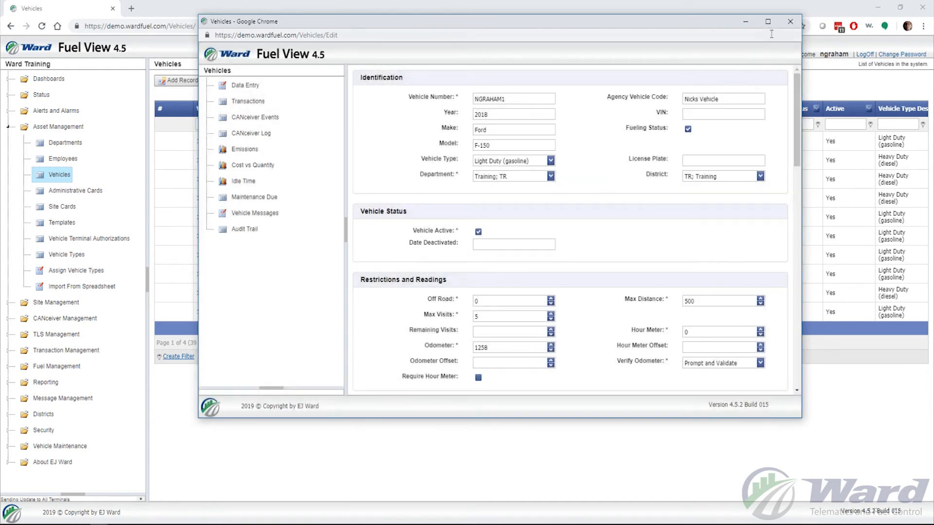
click(793, 24)
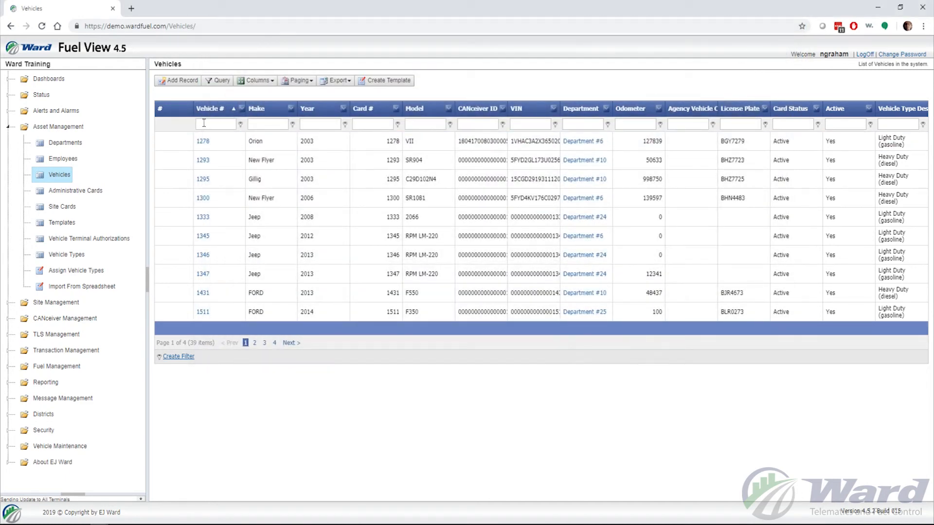
click(205, 123)
text(ngraham1)
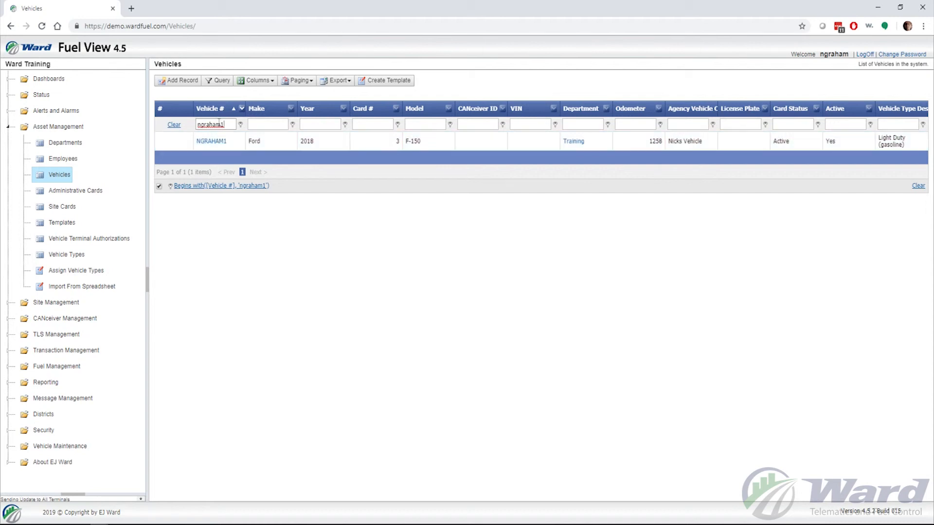
click(214, 142)
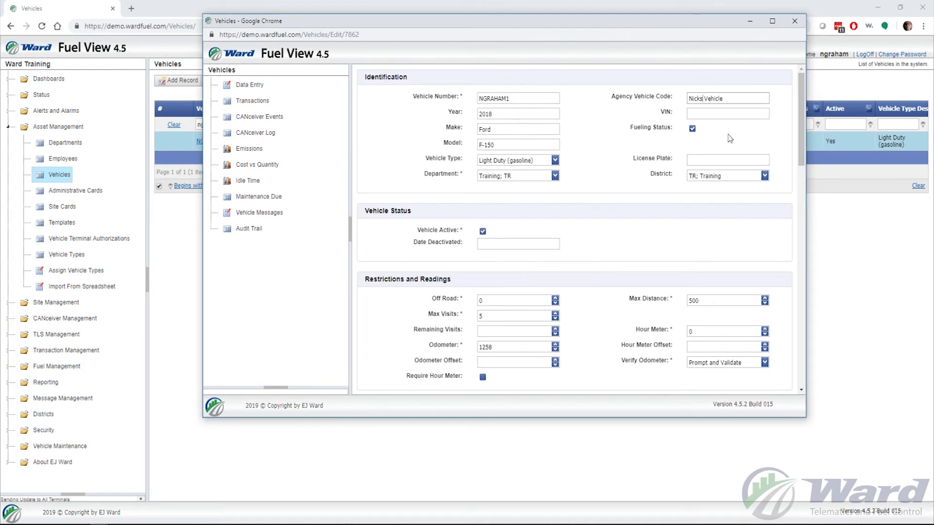
key(BackSpace)
text('s)
scroll(616, 152, down, 7)
scroll(617, 154, down, 5)
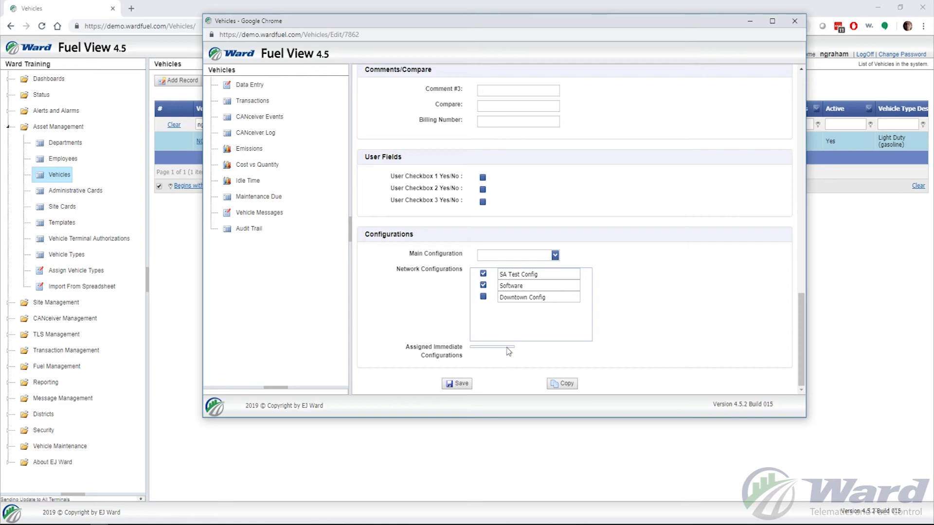
click(462, 384)
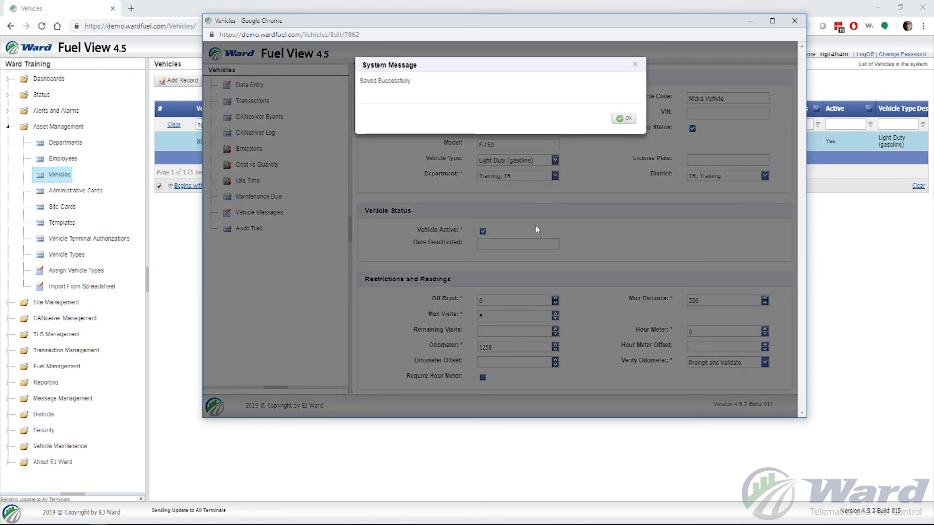
click(624, 118)
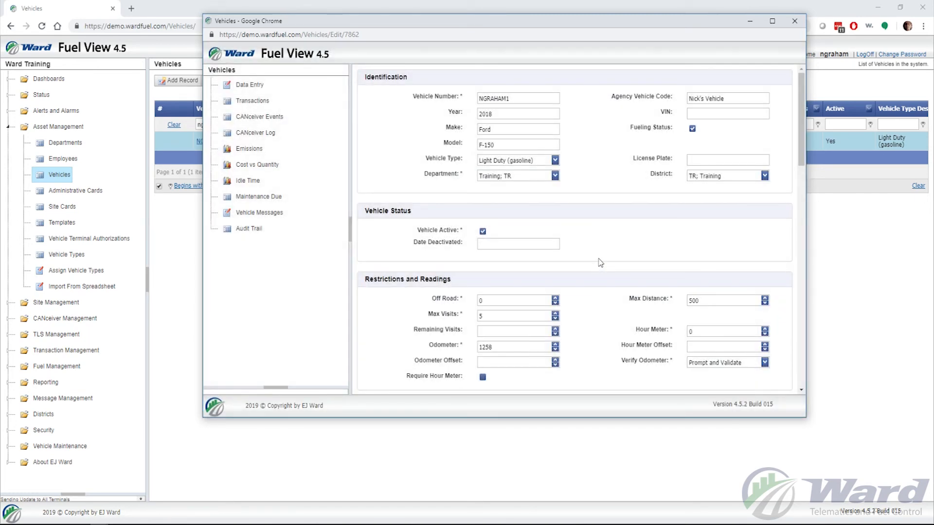
scroll(600, 262, down, 15)
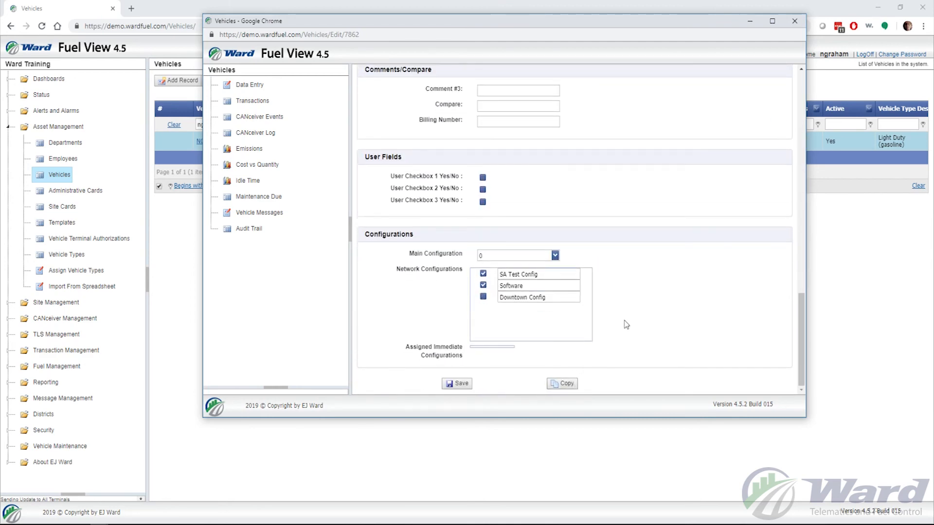
scroll(626, 325, up, 8)
scroll(627, 332, up, 3)
scroll(626, 333, down, 11)
click(559, 383)
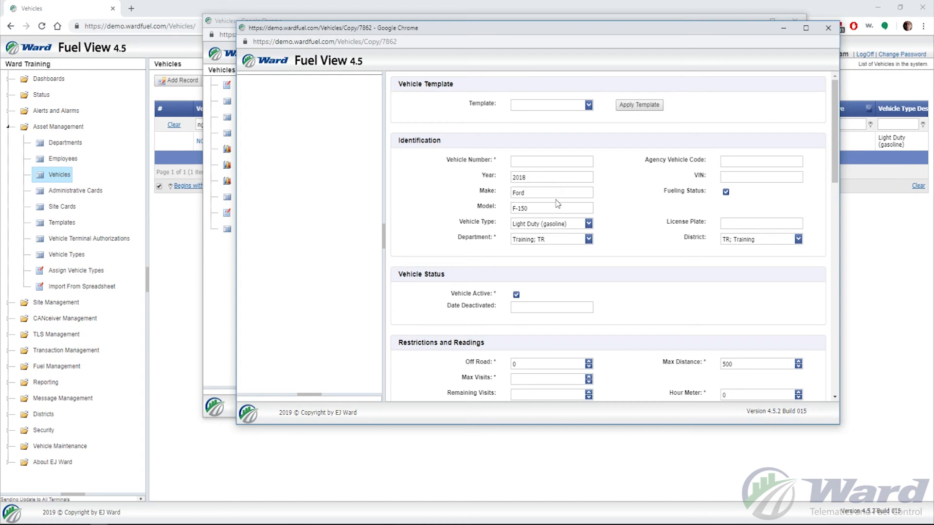
scroll(627, 233, down, 4)
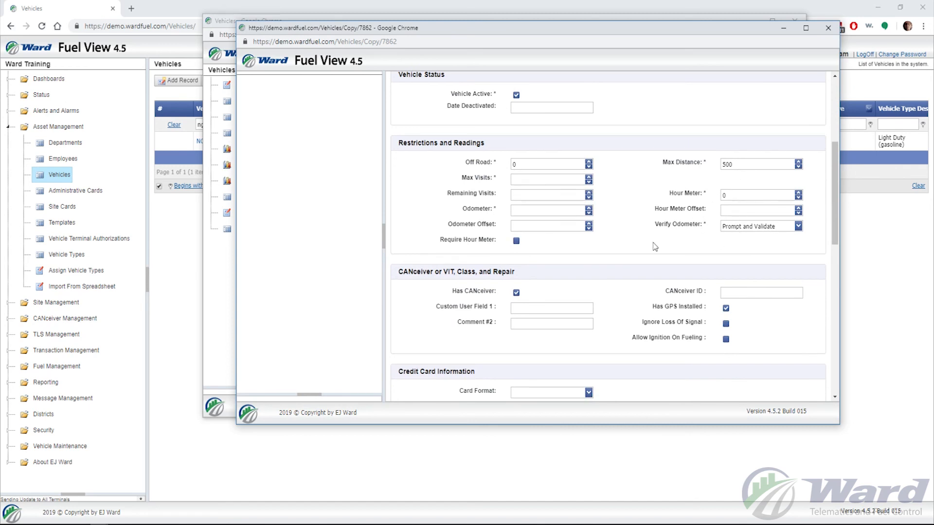
scroll(647, 245, down, 10)
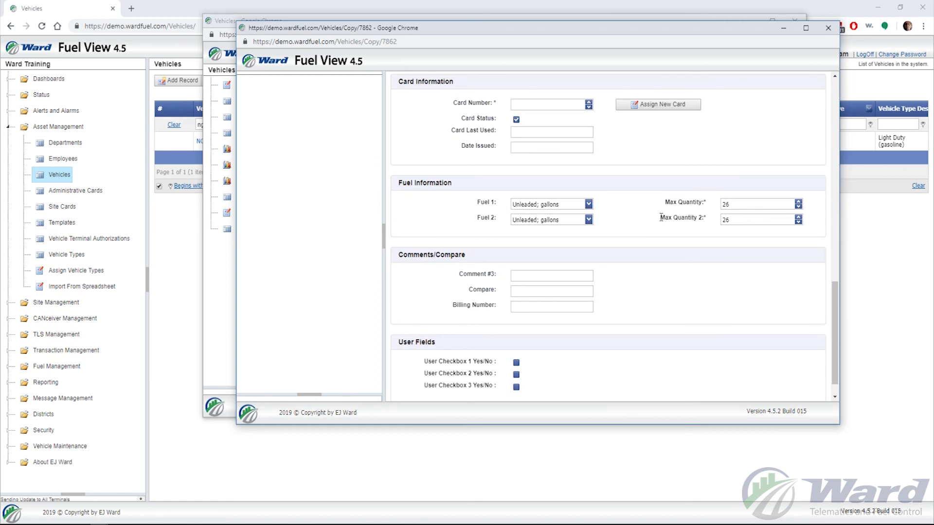
scroll(662, 218, up, 2)
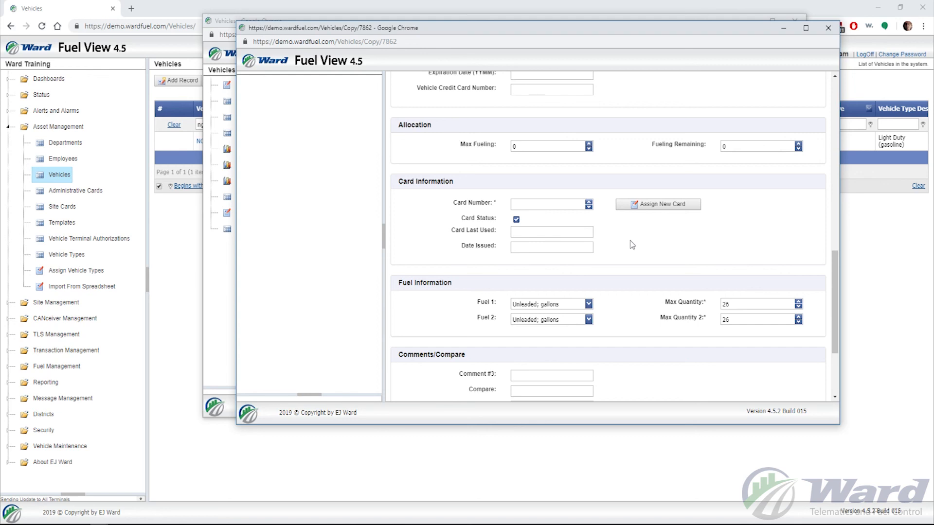
click(829, 30)
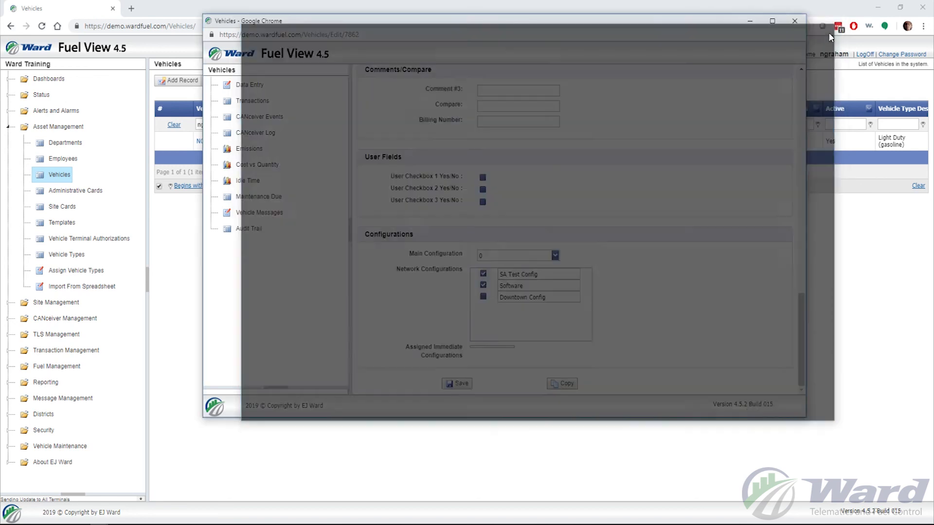